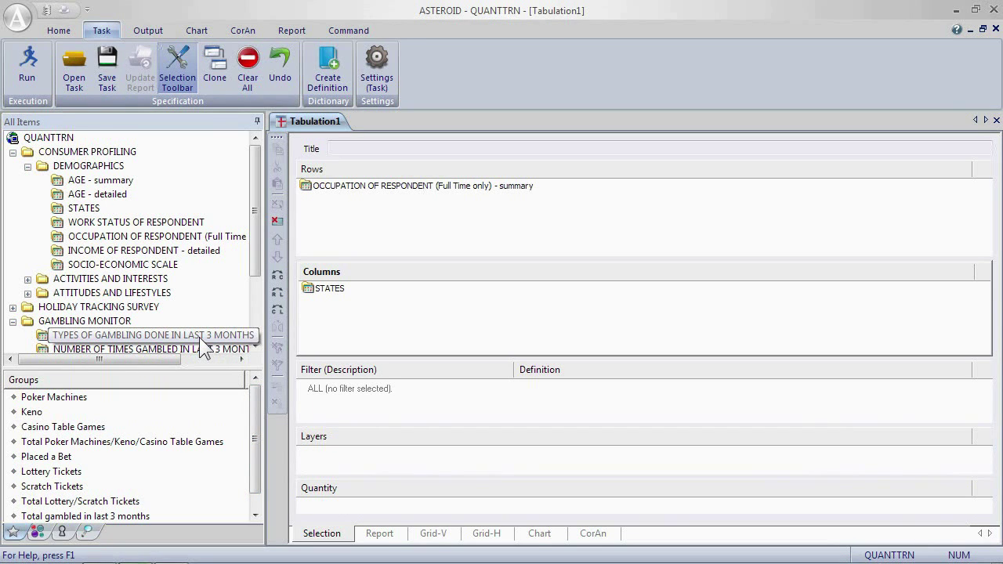
# - Add TYPES OF GAMBLING DONE IN LAST 3 MONTHS as an item count filter of greater than or equal to 3
pyautogui.moveTo(202, 345); pyautogui.dragTo(463, 419)
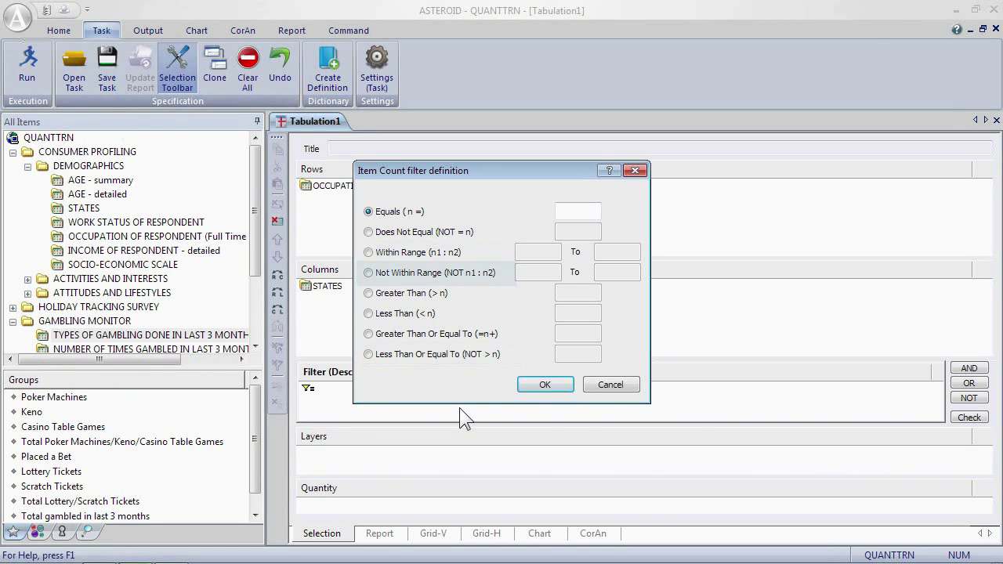
pyautogui.click(368, 334)
pyautogui.press('Tab')
pyautogui.write('3')
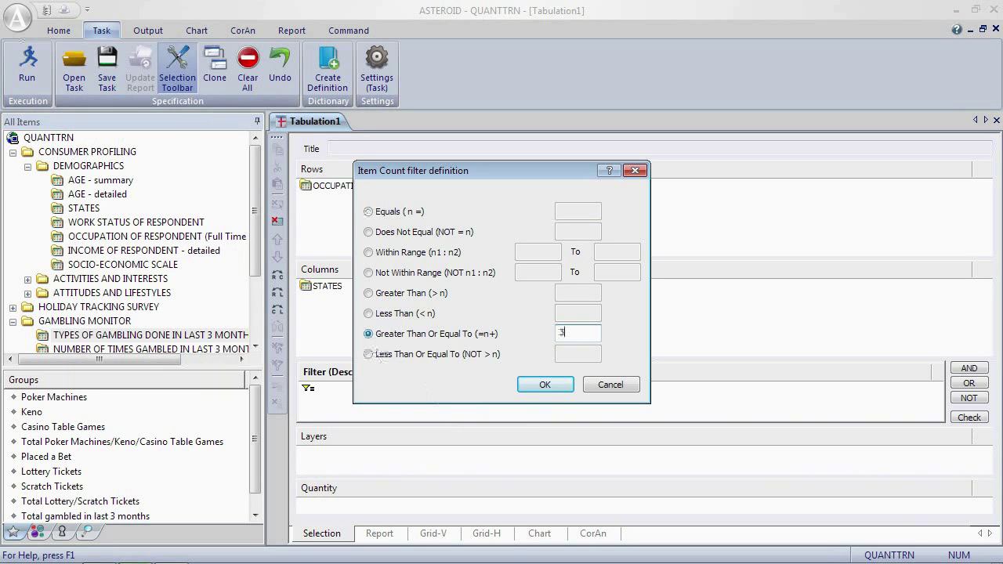
pyautogui.press('Return')
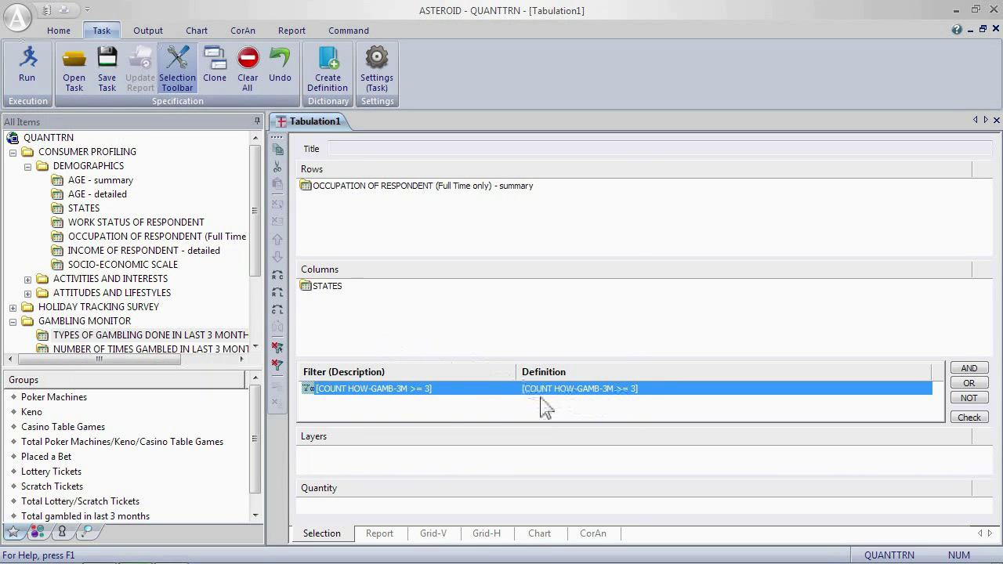
# - Change the filter description to "Have done 3 or more types of gambling in the last 3 months"
pyautogui.click(436, 388)
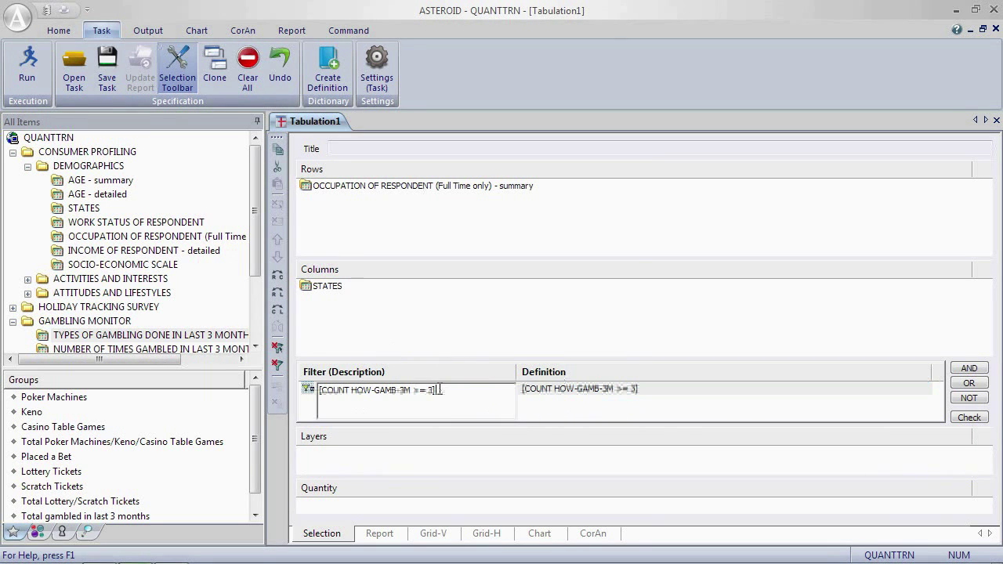
pyautogui.hotkey('ctrl', 'a')
pyautogui.write('Have done 3 o')
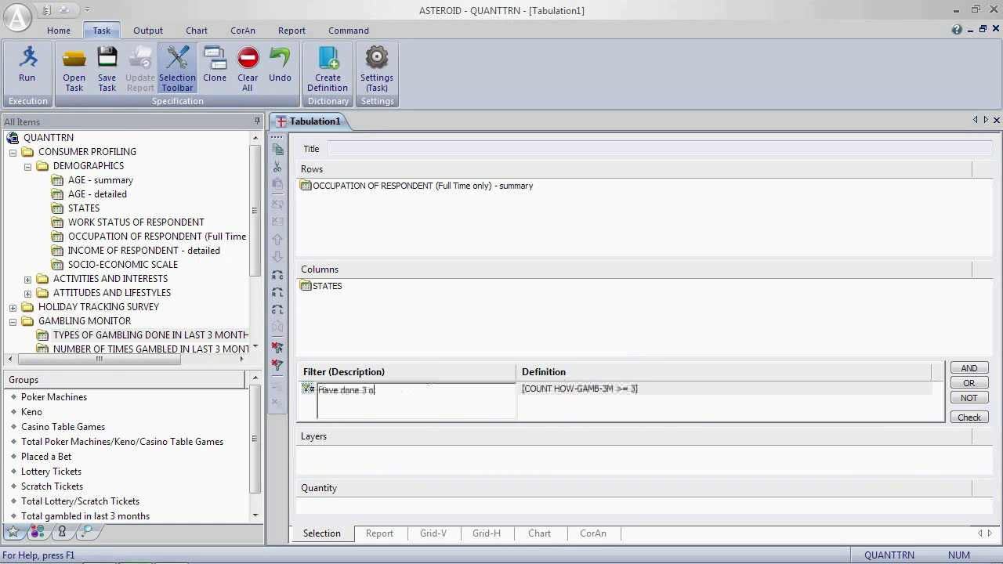
pyautogui.write('r more types of gambling in the last 3 months')
pyautogui.press('Return')
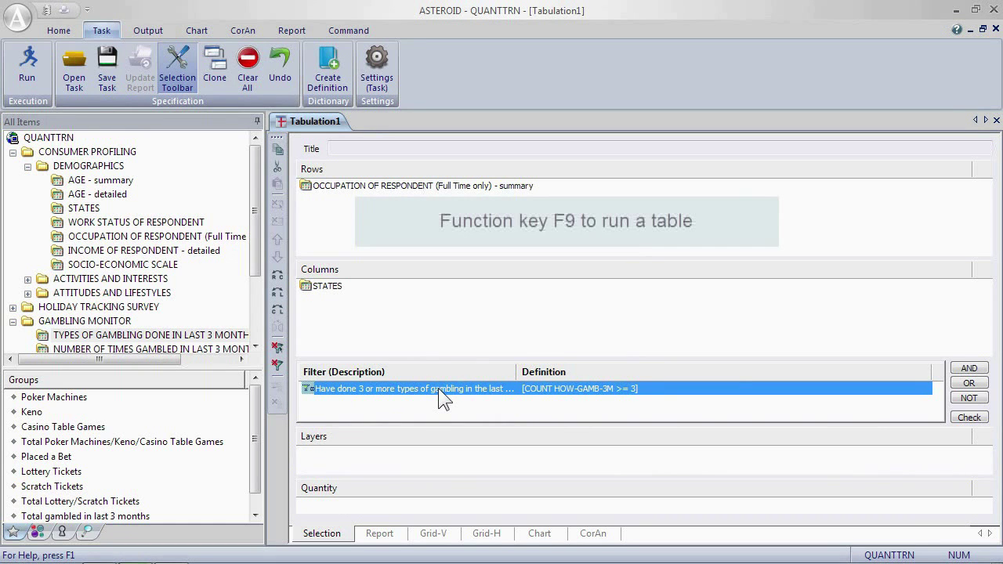
# - Run the occupation by states table and examine Victoria's unweighted and population counts and the filter line
pyautogui.press('F9')
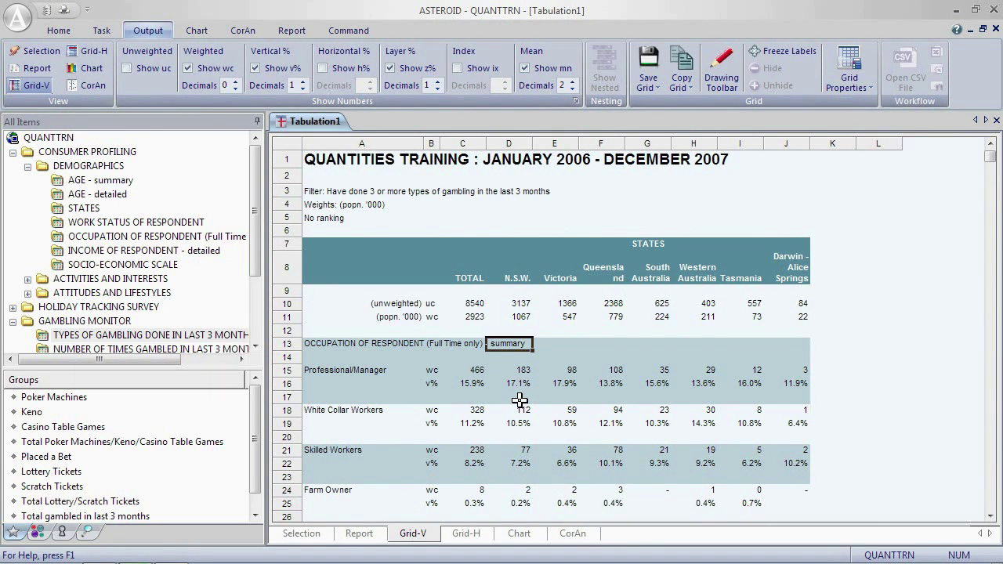
pyautogui.click(569, 304)
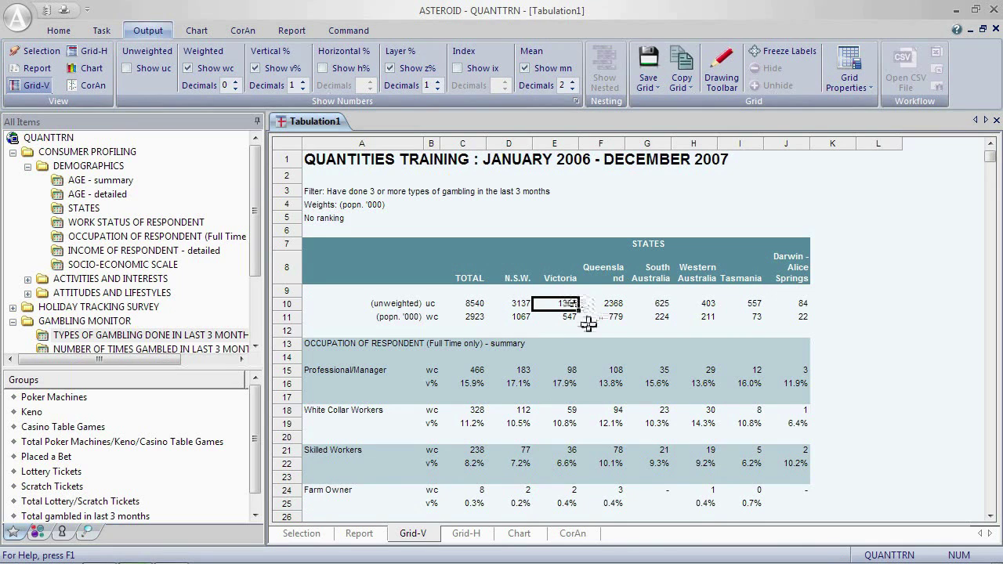
pyautogui.click(571, 318)
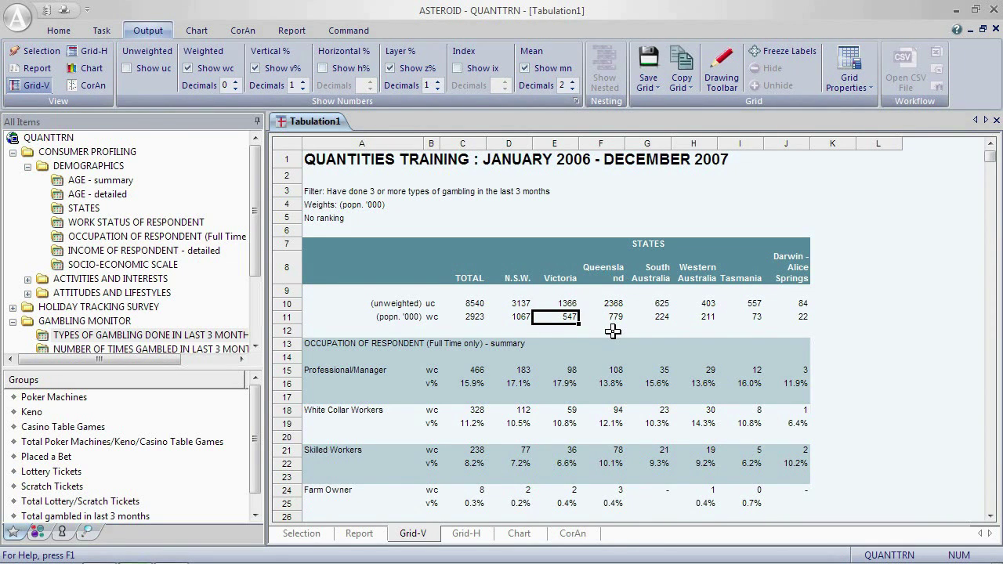
pyautogui.click(315, 193)
pyautogui.moveTo(357, 193); pyautogui.dragTo(615, 208)
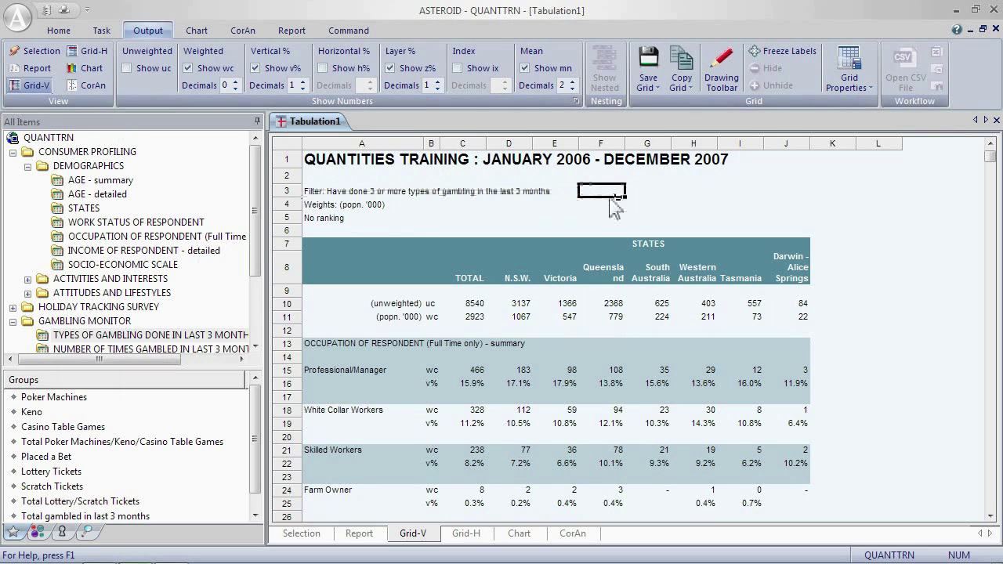
pyautogui.moveTo(611, 199); pyautogui.dragTo(610, 198)
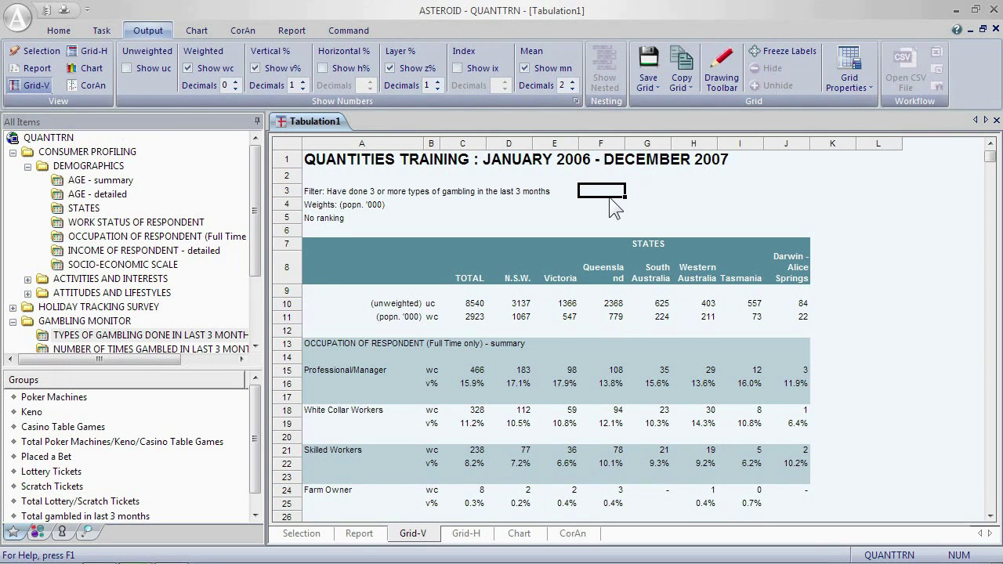
# - Create a new tabulation with AGE - detailed as rows and STATES as columns
pyautogui.click(59, 31)
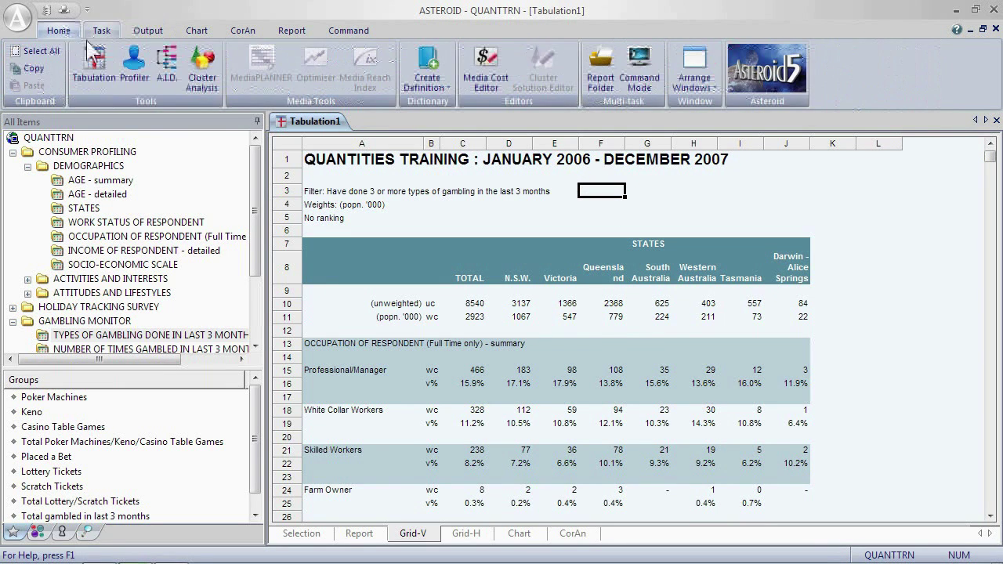
pyautogui.click(93, 63)
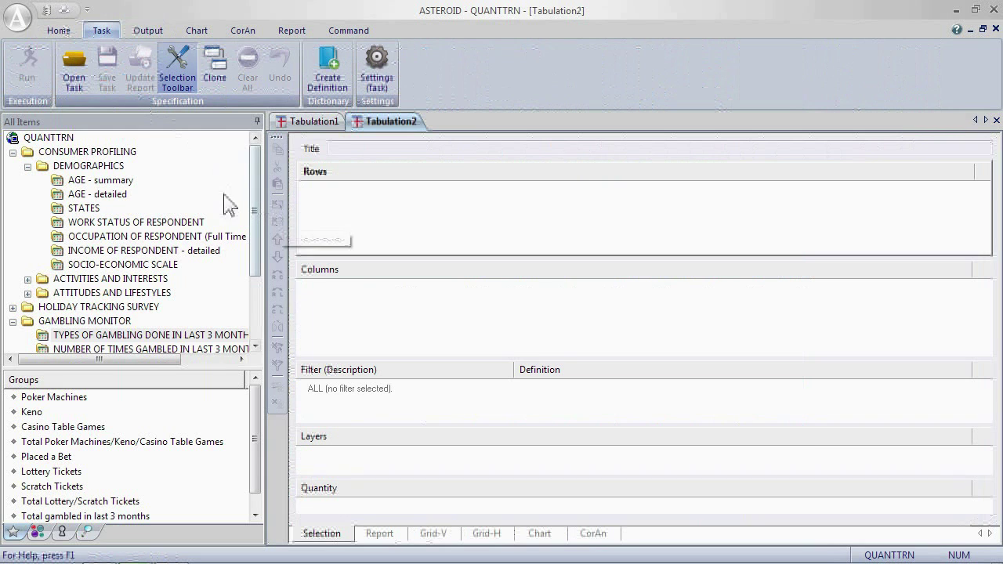
pyautogui.moveTo(106, 194); pyautogui.dragTo(345, 200)
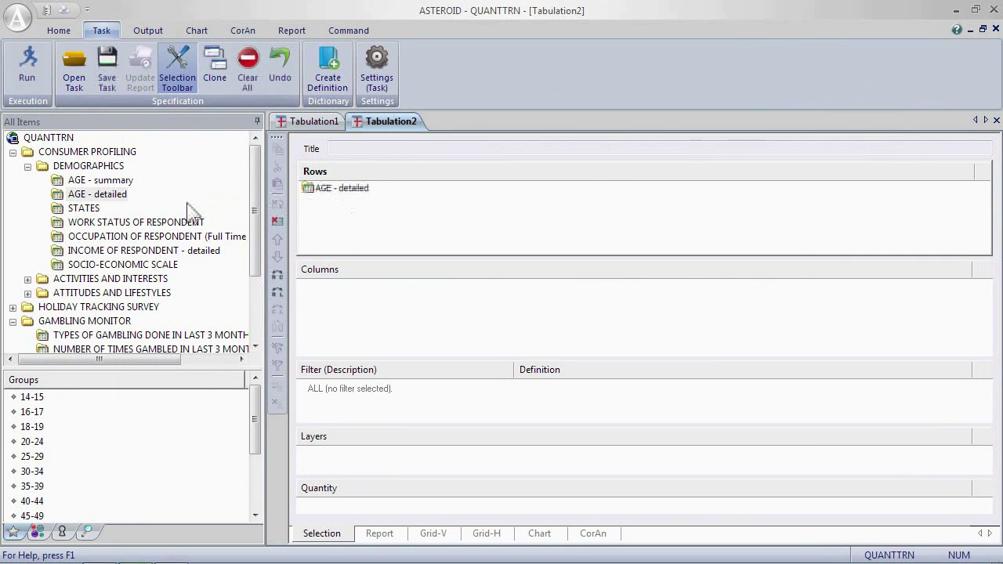
pyautogui.moveTo(94, 210); pyautogui.dragTo(342, 300)
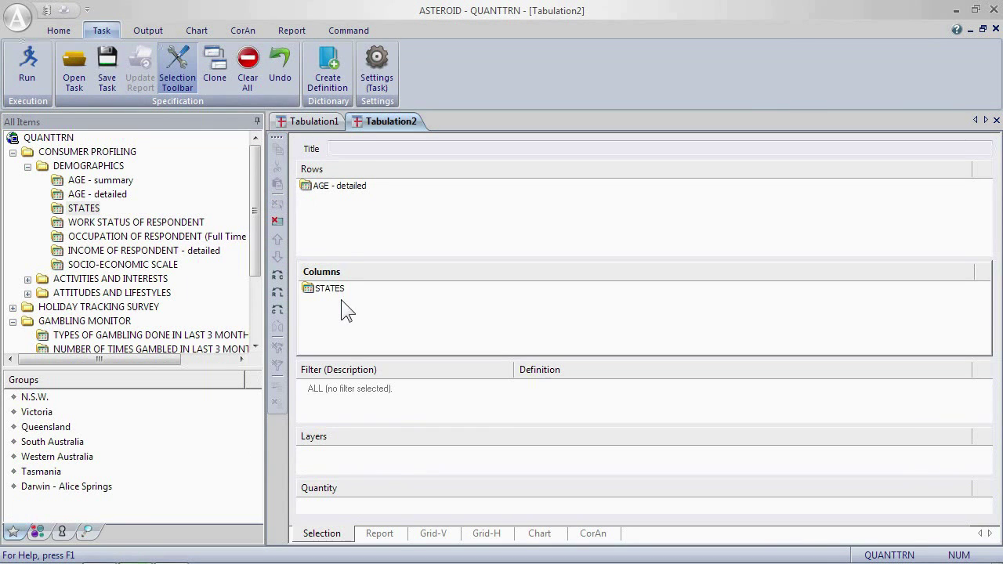
# - Add a quantity filter on Amount spent on scratch tickets in last 3 months, greater than or equal to 100
pyautogui.click(62, 531)
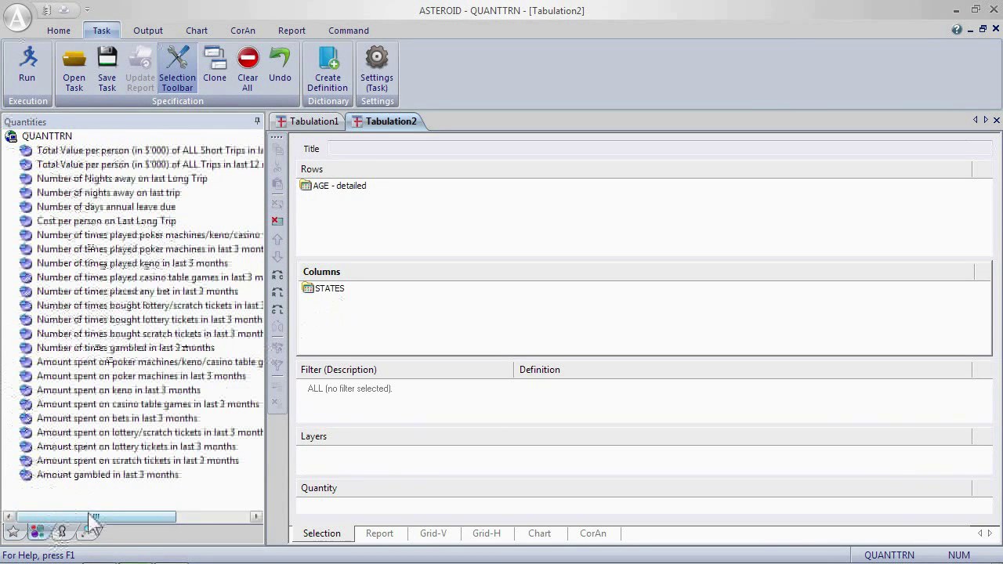
pyautogui.click(142, 462)
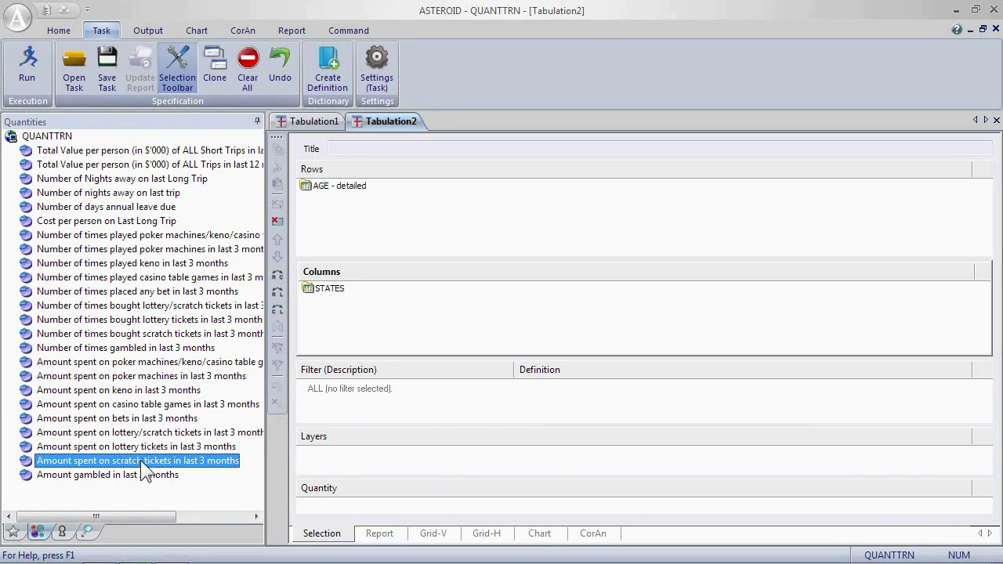
pyautogui.moveTo(140, 460); pyautogui.dragTo(408, 406)
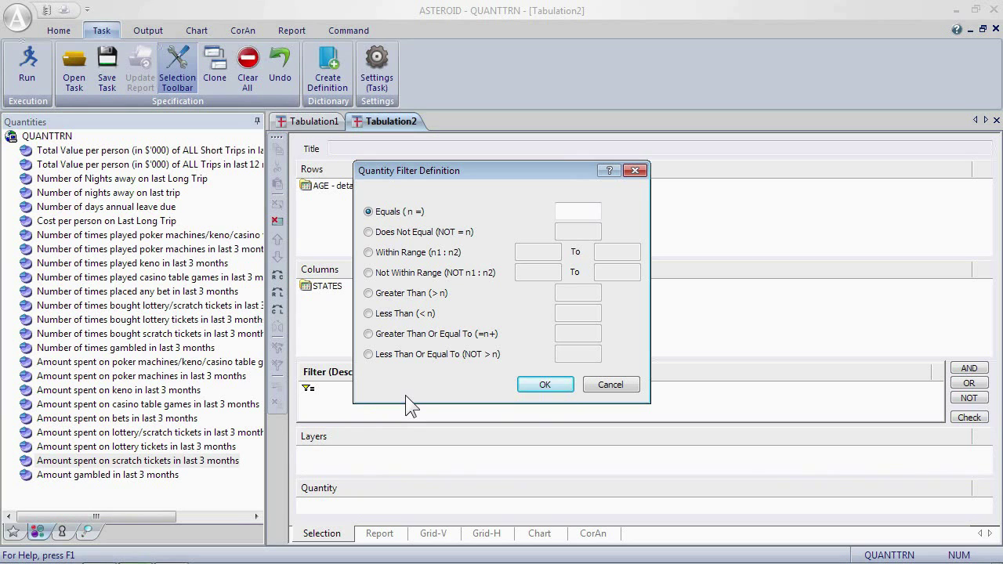
pyautogui.click(369, 335)
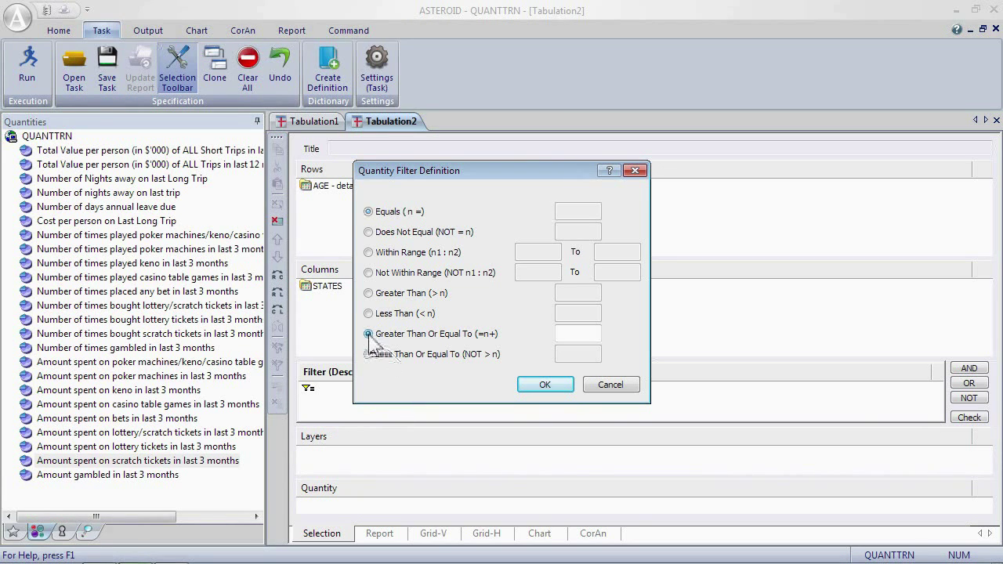
pyautogui.write('100')
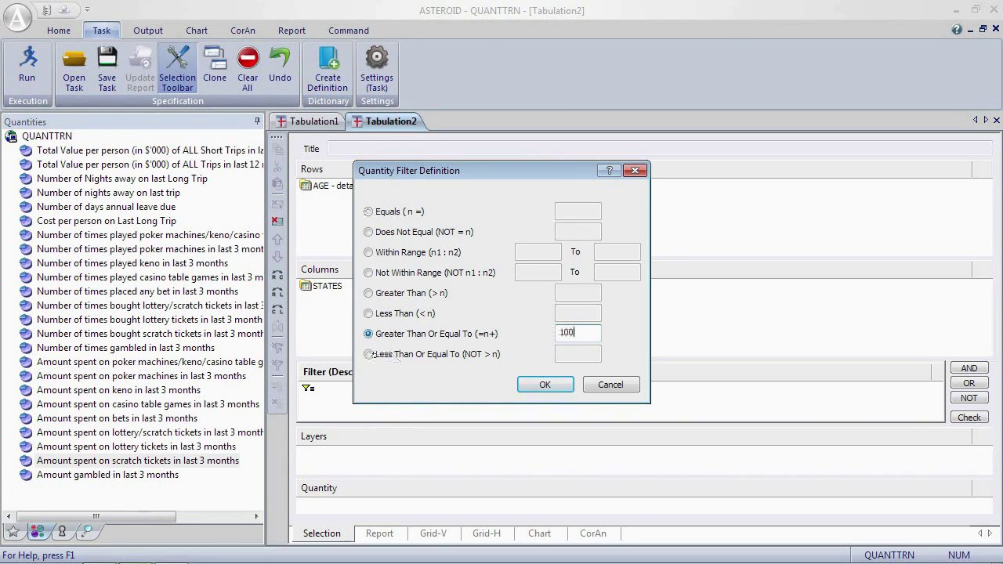
pyautogui.press('Return')
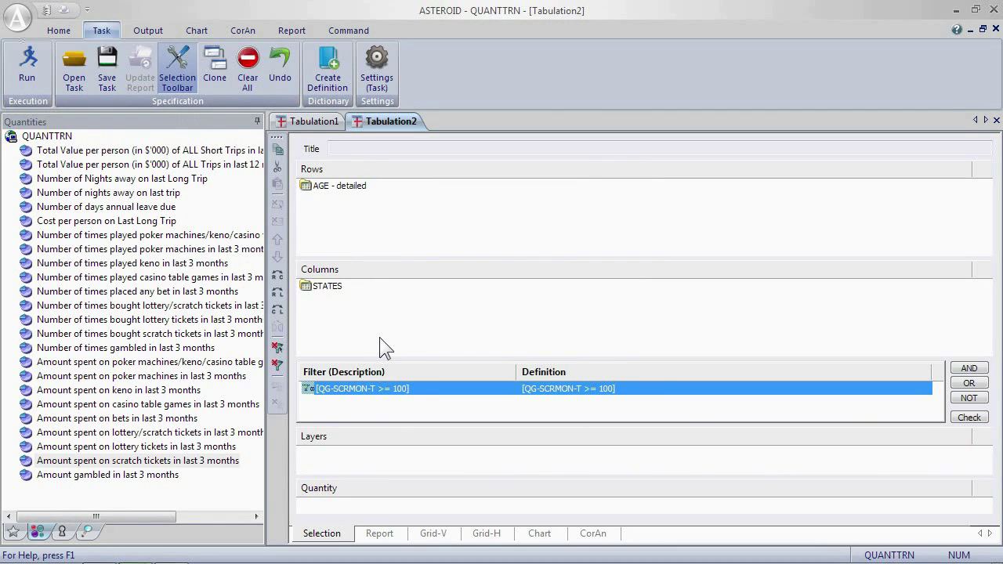
# - Change the quantity filter's description to "Spent $100 or more on scratch tickets in the last 3 months"
pyautogui.click(408, 389)
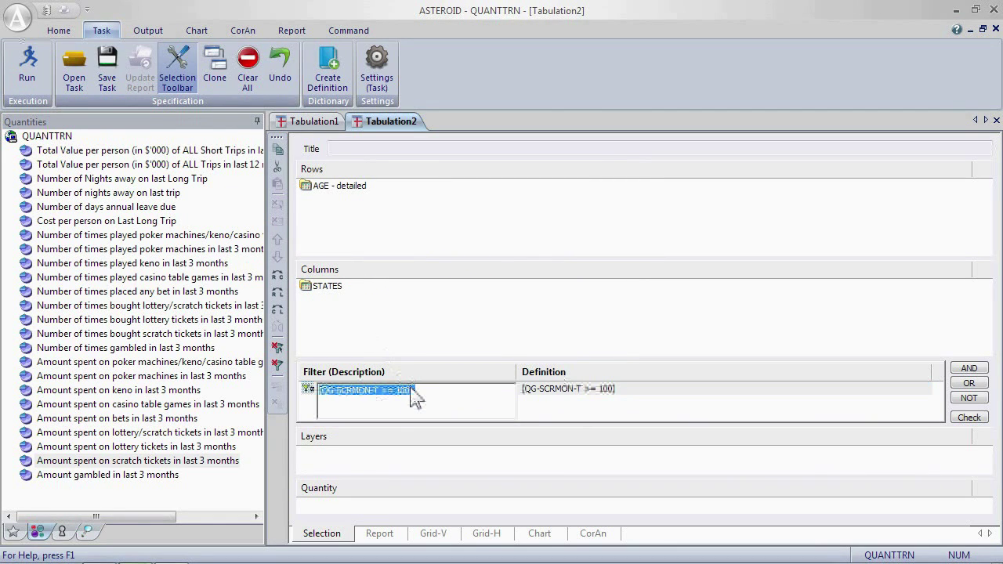
pyautogui.write('Spent $100 or more on scratch tickets in the last 3 month')
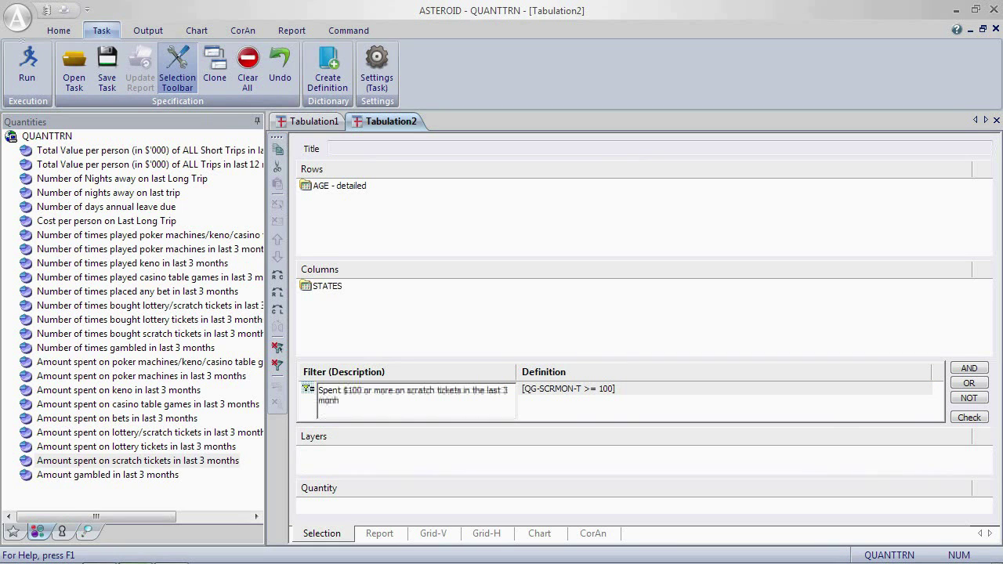
pyautogui.write('s')
pyautogui.press('Return')
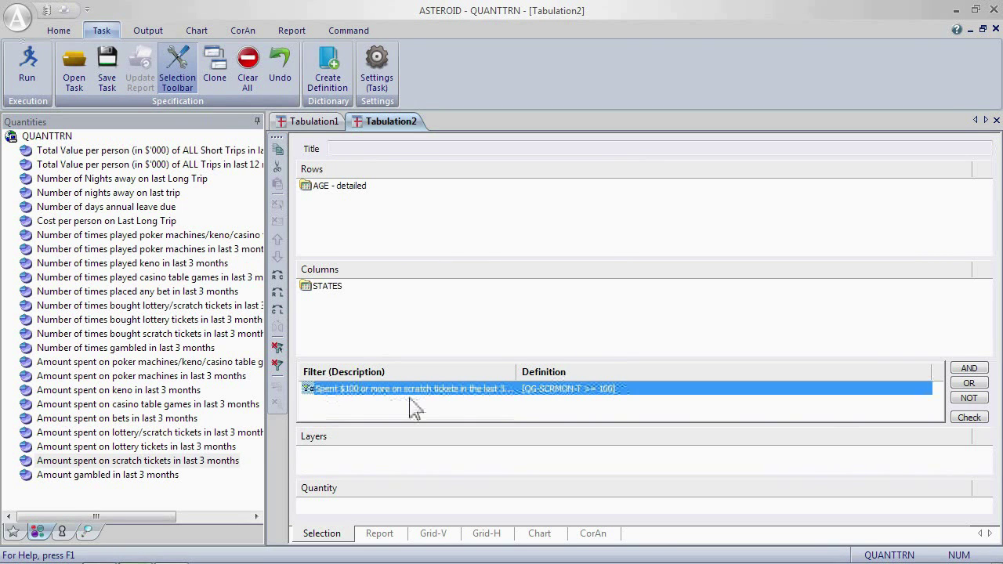
# - Run the age by states table and examine the N.S.W. count and percentage for ages 18-19
pyautogui.press('F5')
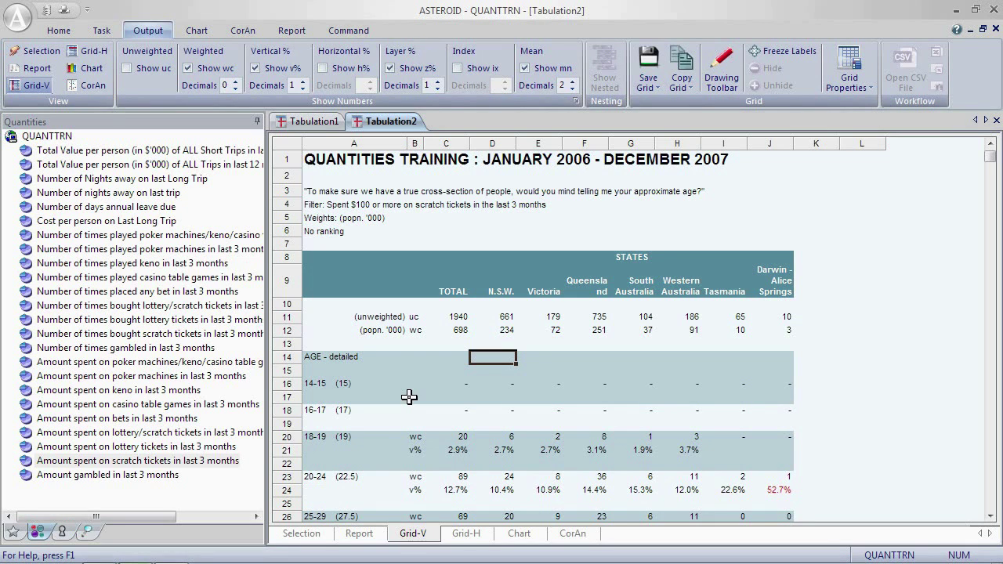
pyautogui.click(508, 435)
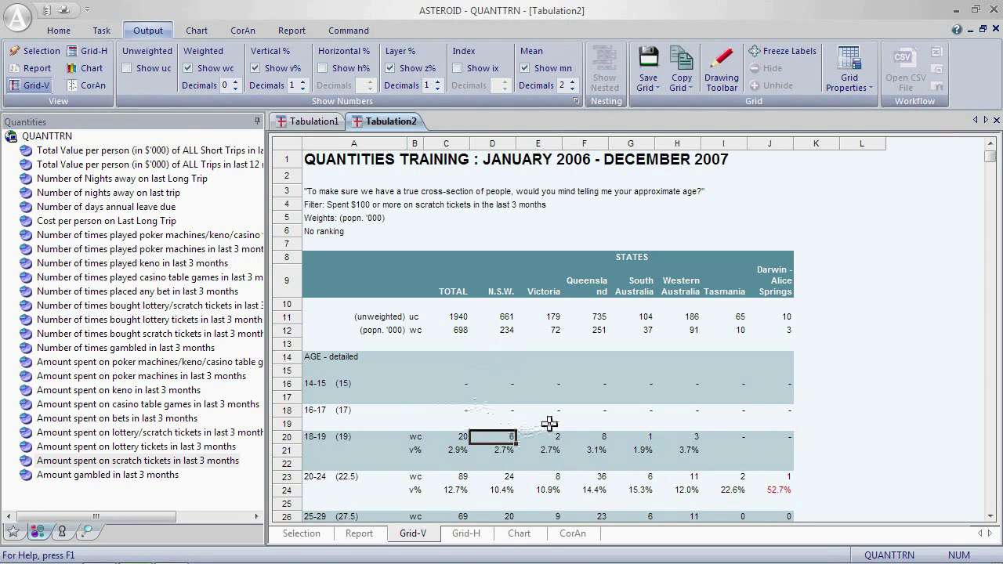
pyautogui.click(502, 450)
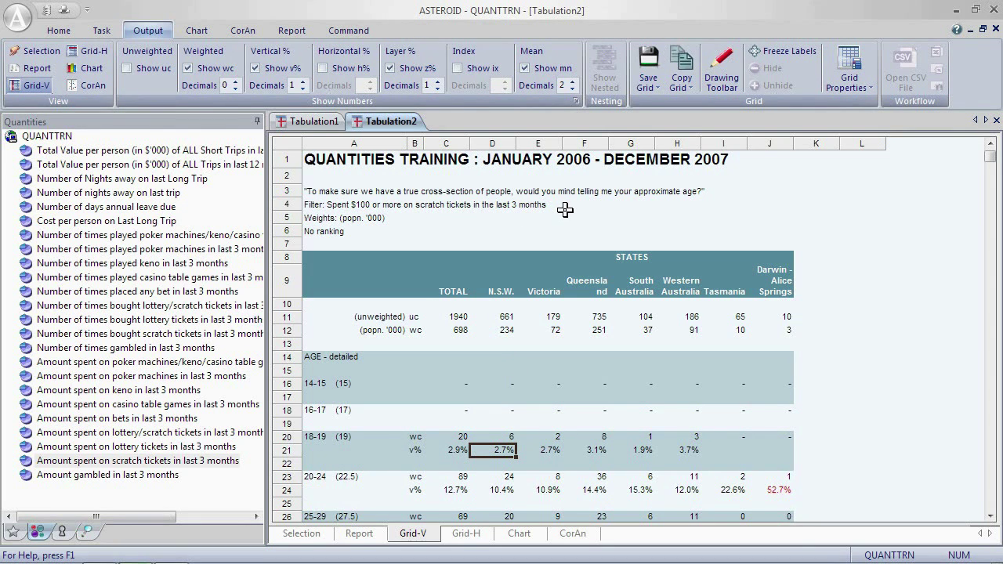
# - Return to the table specification and delete the scratch ticket spending filter
pyautogui.click(301, 535)
pyautogui.rightClick(343, 388)
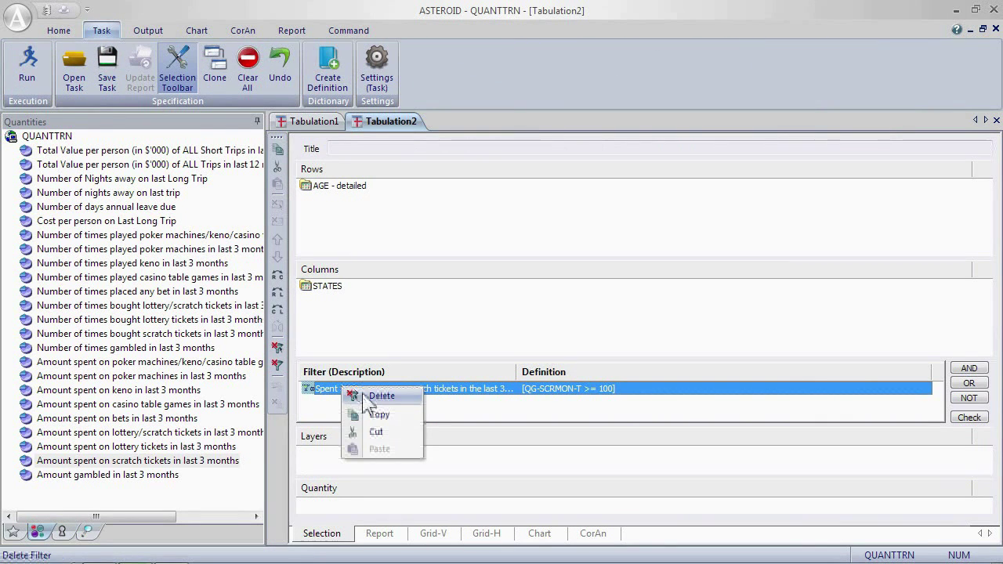
pyautogui.click(368, 398)
# - Filter the age by states table to respondents with a count of 3 or more in TYPES OF GAMBLING DONE IN LAST 3 MONTHS
pyautogui.click(19, 529)
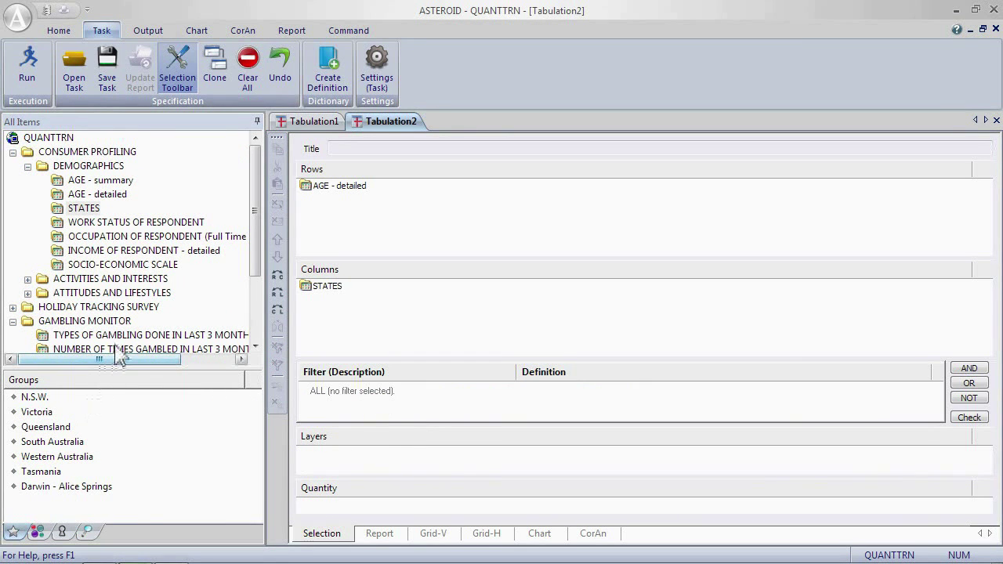
pyautogui.moveTo(117, 335); pyautogui.dragTo(349, 411)
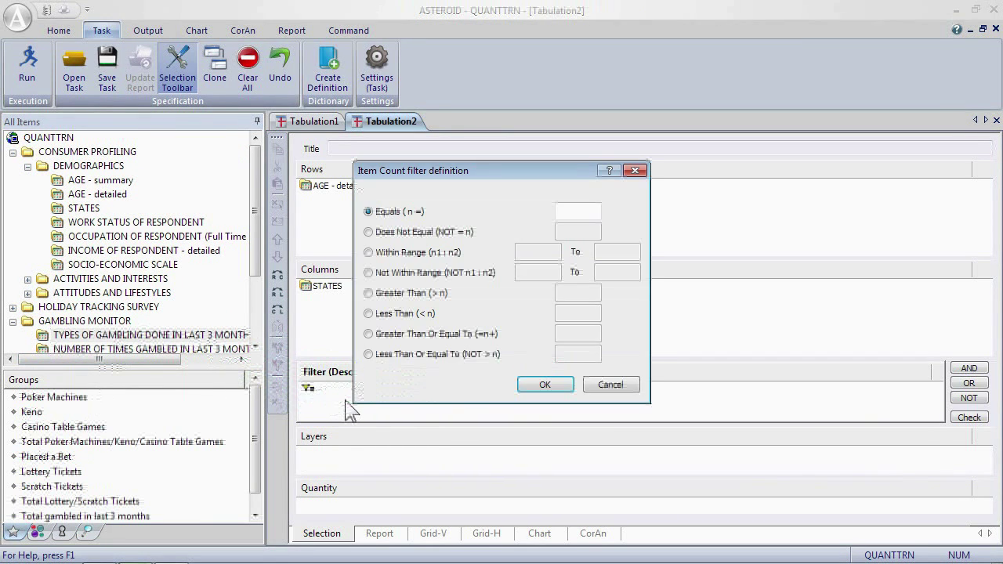
pyautogui.click(368, 334)
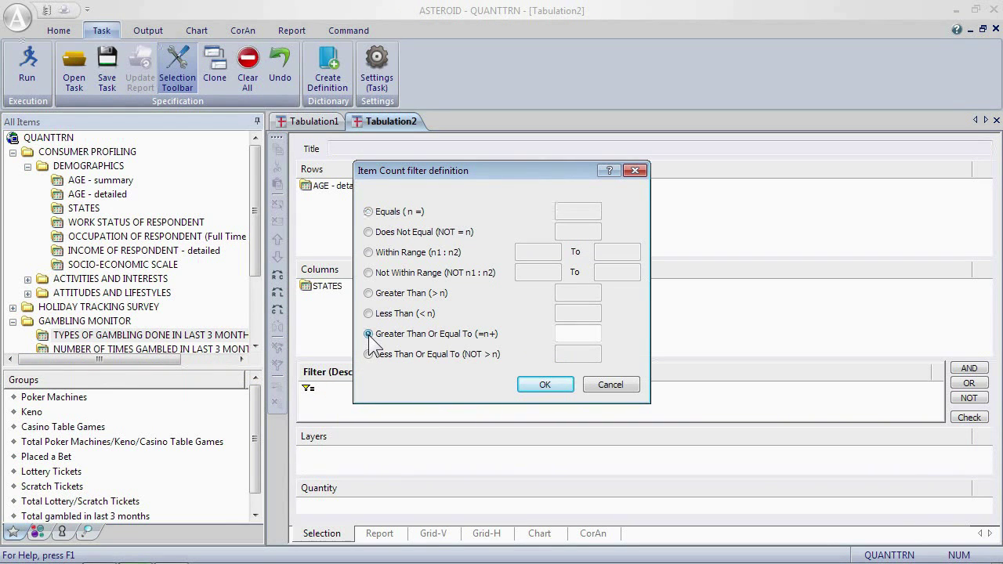
pyautogui.press('Tab')
pyautogui.write('3')
pyautogui.press('Return')
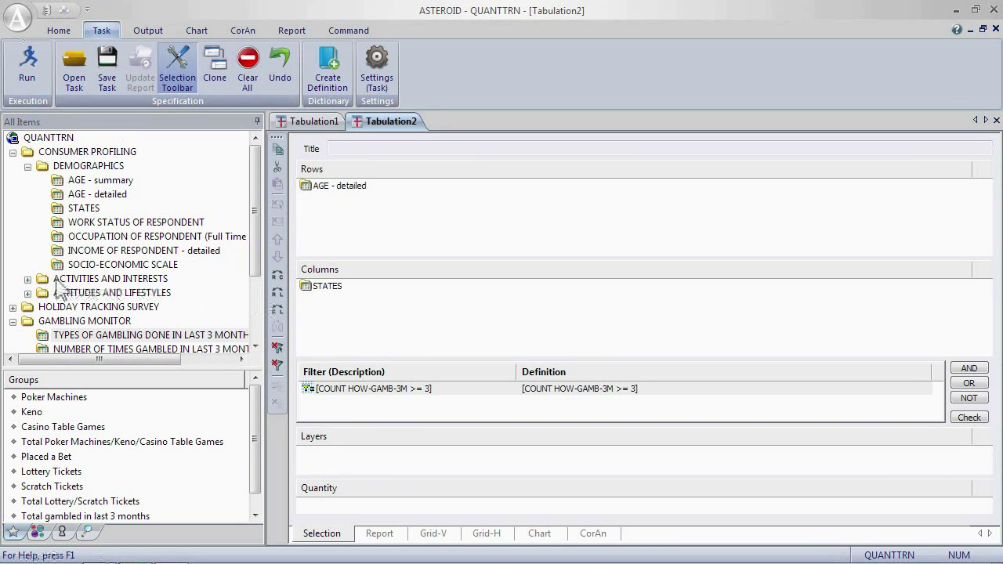
# - Add an AND condition to the filter requiring a count of 5 or more in HOLIDAYS - AGREE and check the combined definition
pyautogui.click(27, 292)
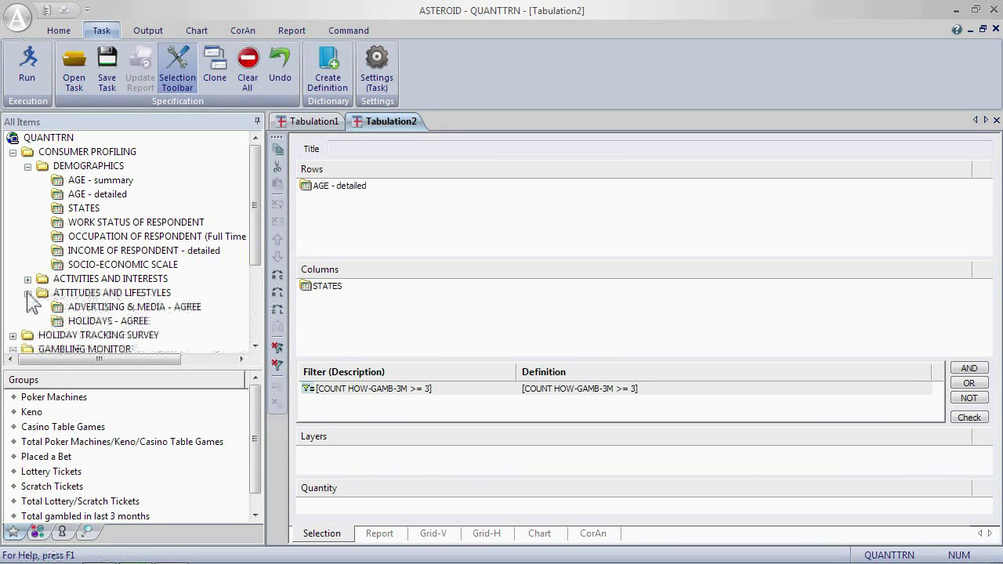
pyautogui.click(92, 323)
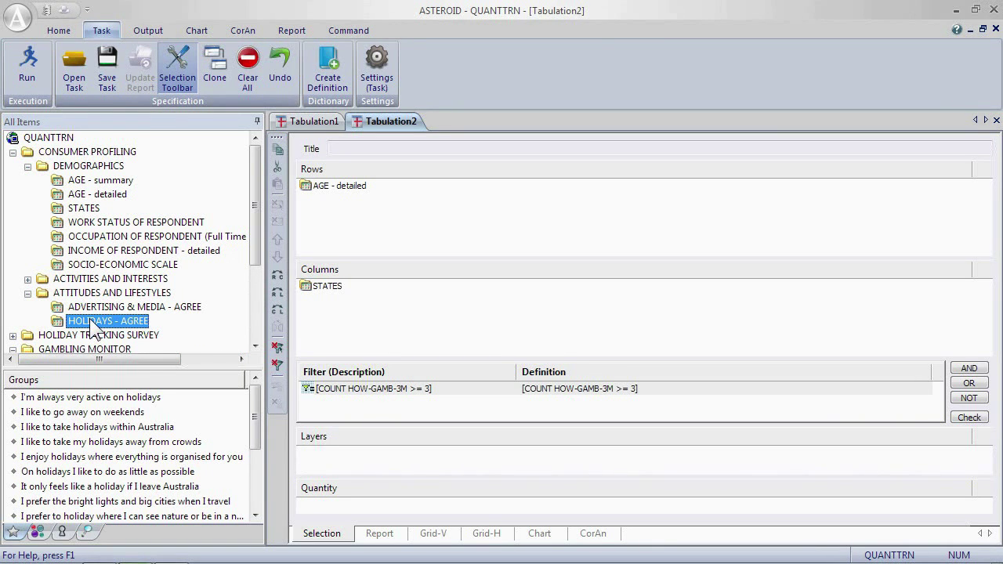
pyautogui.rightClick(92, 326)
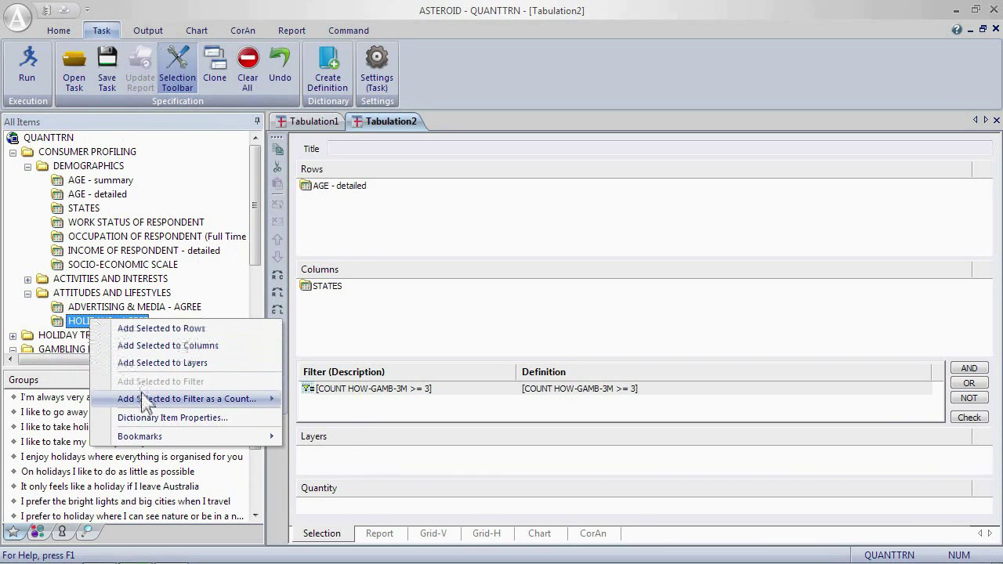
pyautogui.moveTo(145, 401)
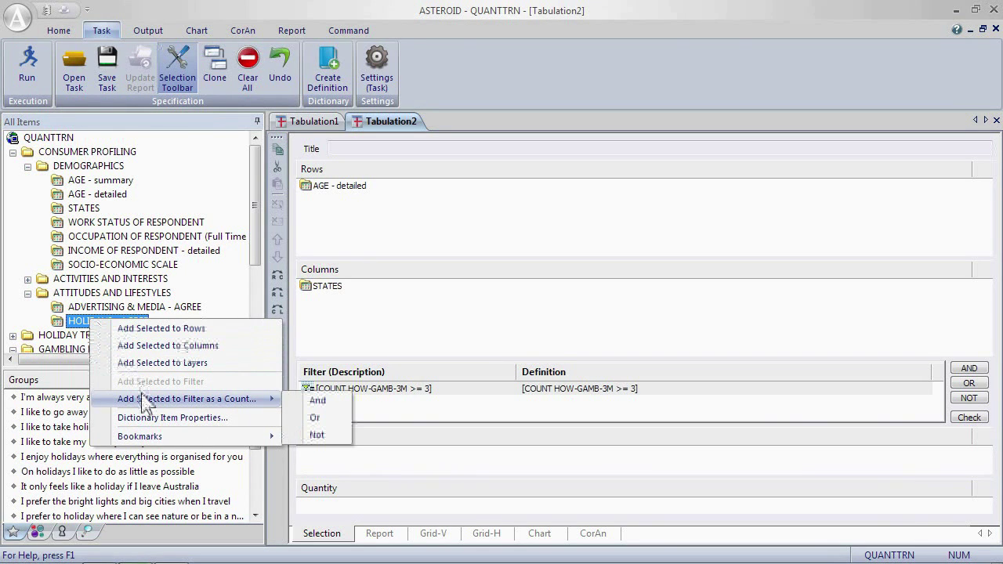
pyautogui.click(336, 401)
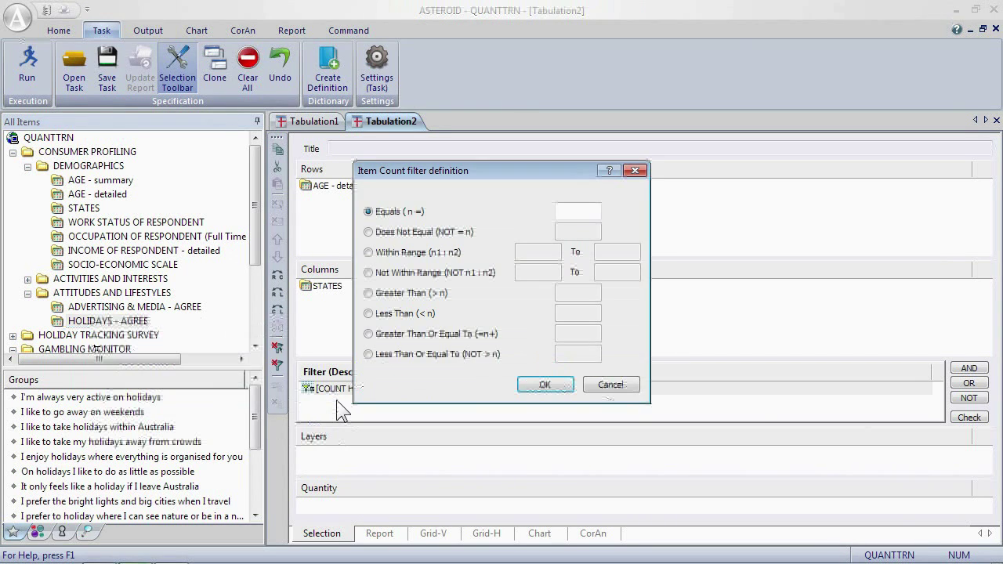
pyautogui.click(368, 334)
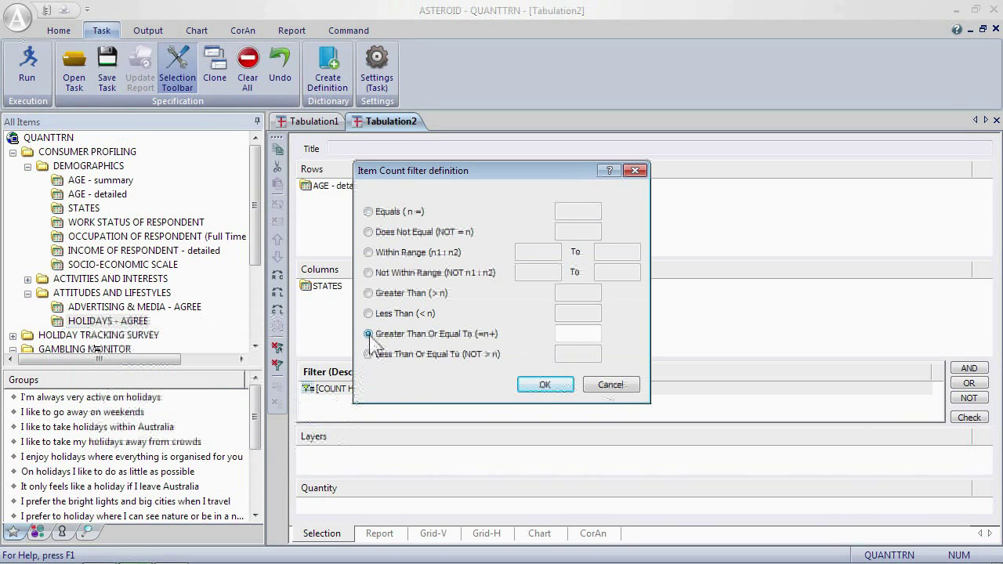
pyautogui.write('5')
pyautogui.press('Return')
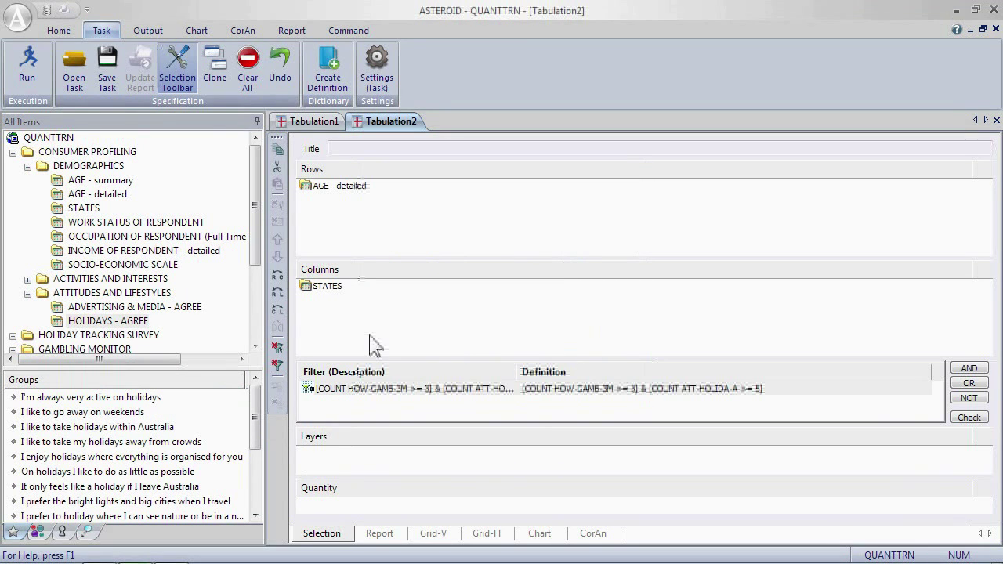
pyautogui.click(549, 392)
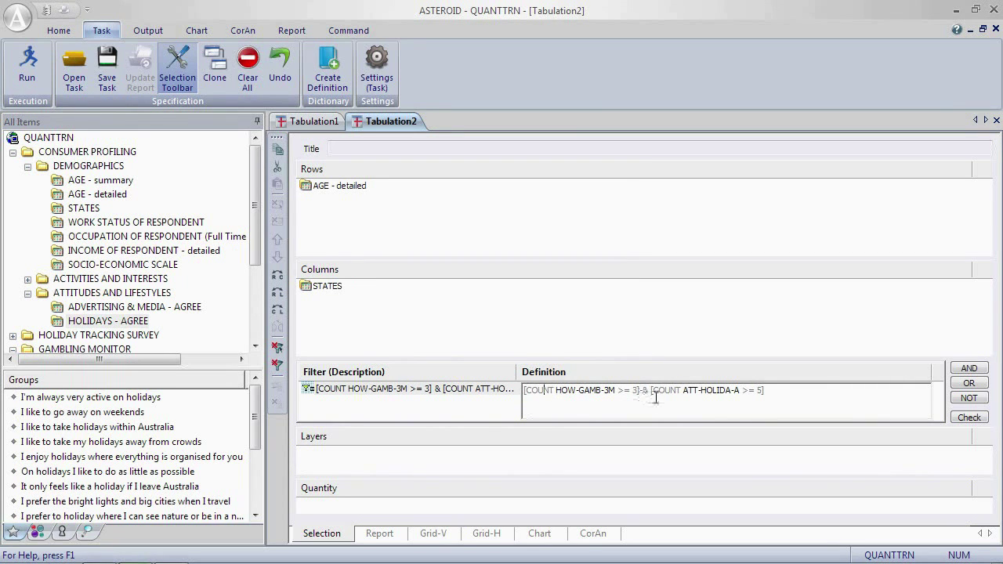
pyautogui.click(548, 339)
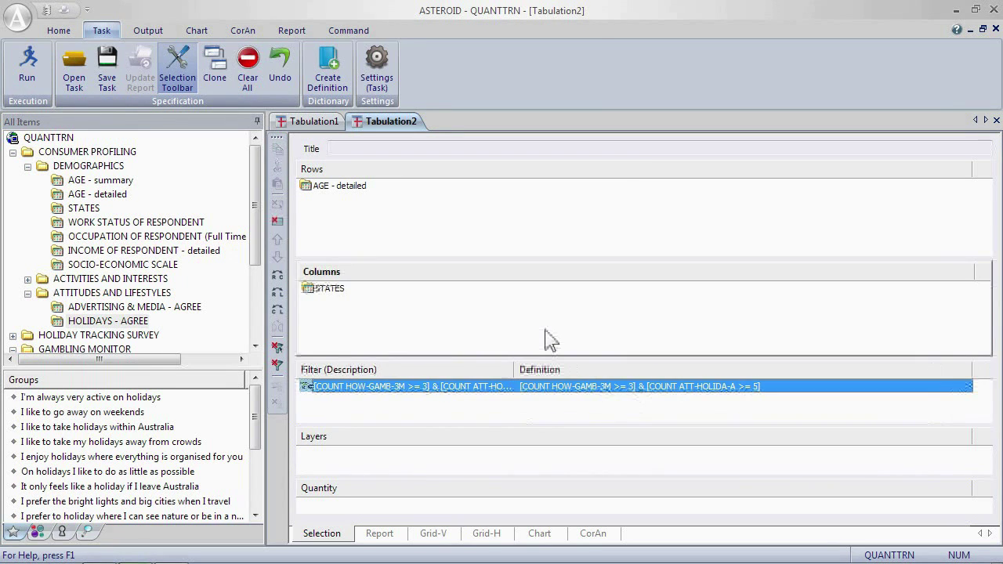
# - Run the age by states table and examine the N.S.W. count for ages 18-19 and the filter line above the table
pyautogui.press('F5')
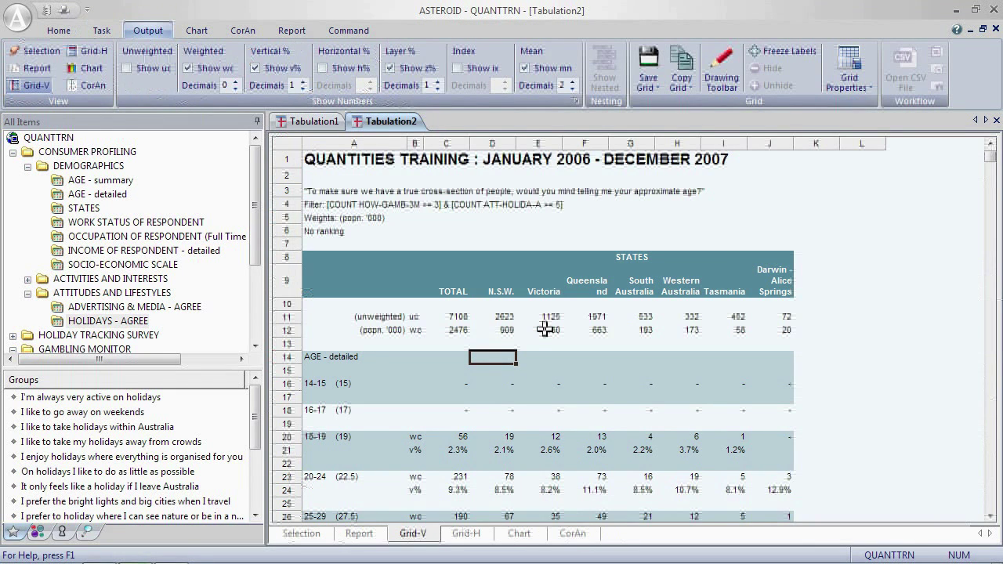
pyautogui.click(457, 449)
pyautogui.click(492, 437)
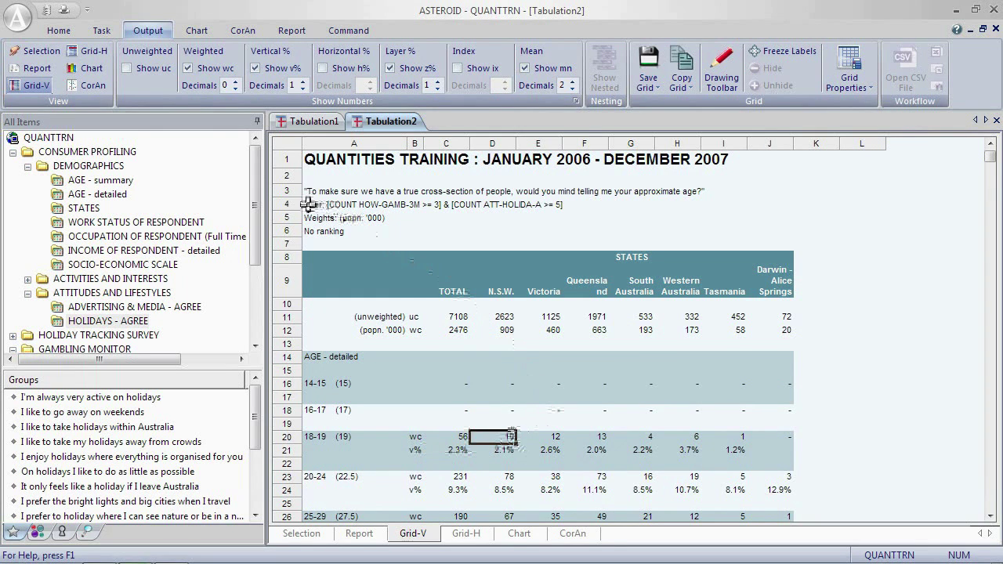
pyautogui.moveTo(307, 202); pyautogui.dragTo(563, 205)
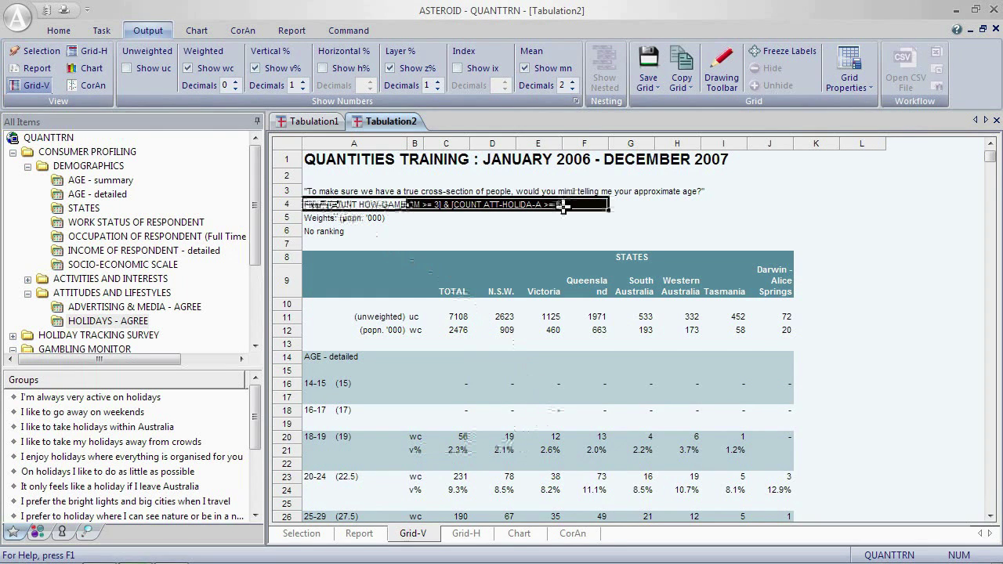
pyautogui.click(618, 209)
# - Return to the table specification and delete the combined gambling and holidays count filter
pyautogui.click(315, 533)
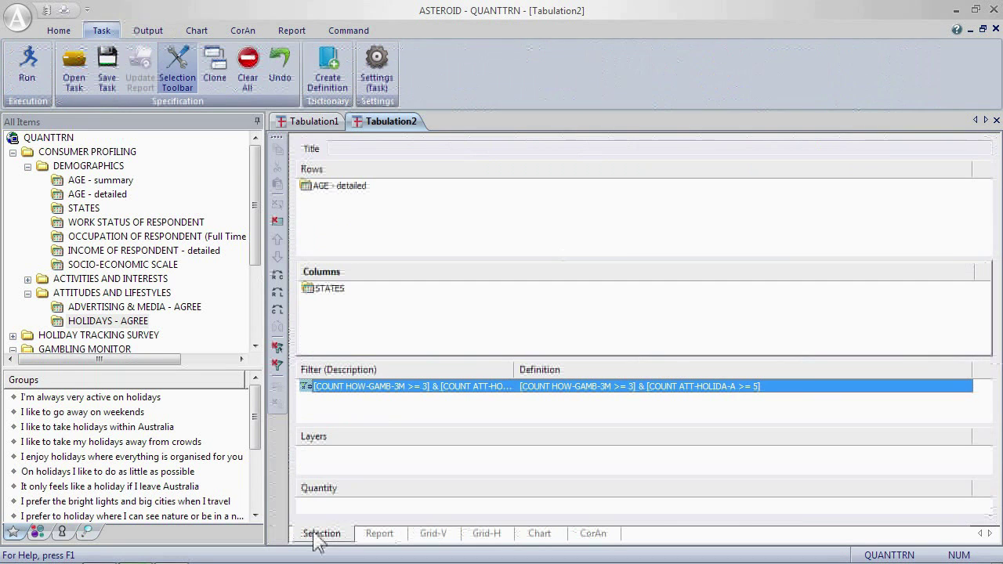
pyautogui.rightClick(365, 388)
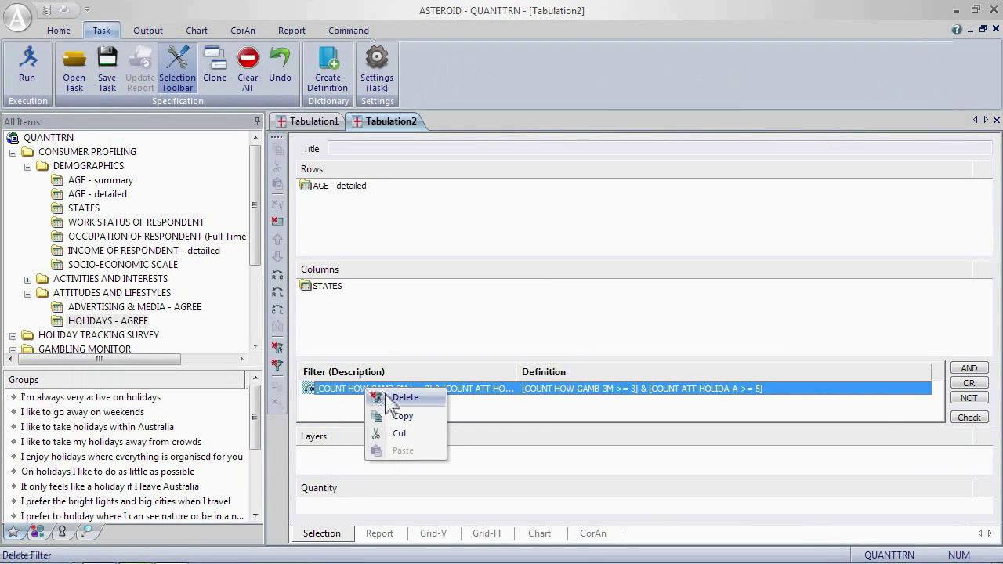
pyautogui.click(408, 395)
# - Filter the age by states table to respondents with a count greater than or equal to 5 in HOLIDAYS - AGREE
pyautogui.moveTo(125, 322); pyautogui.dragTo(366, 404)
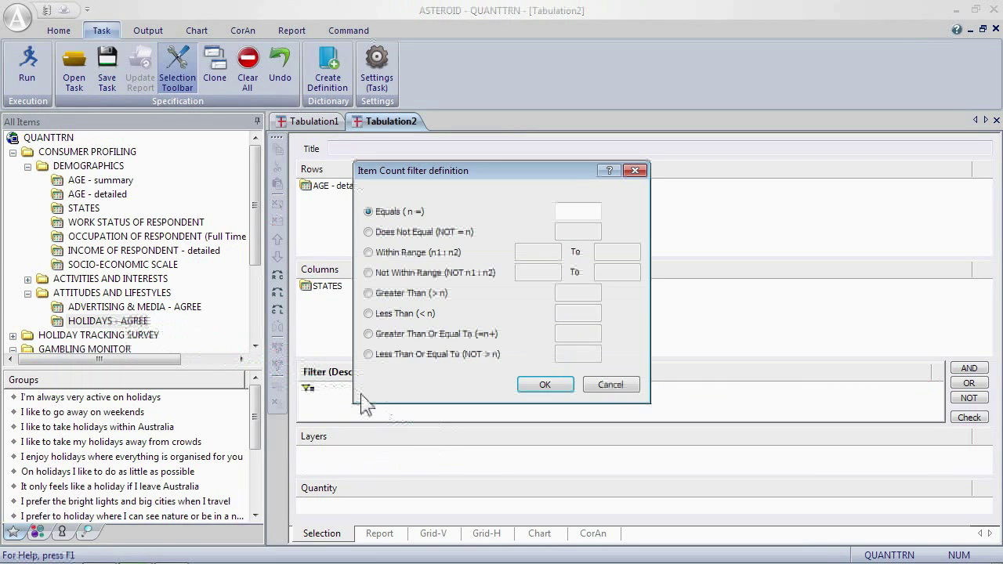
pyautogui.click(368, 334)
pyautogui.write('5')
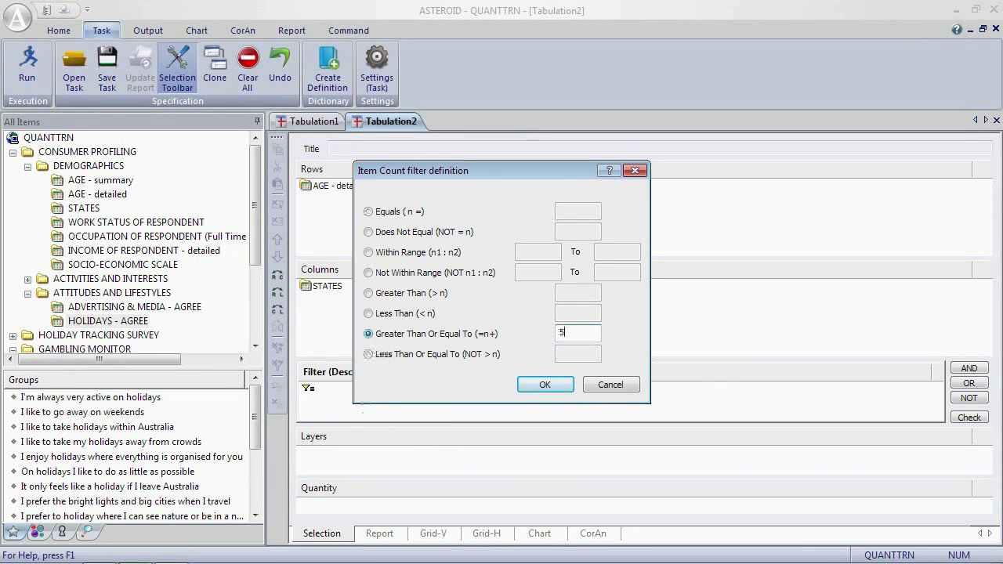
pyautogui.press('Return')
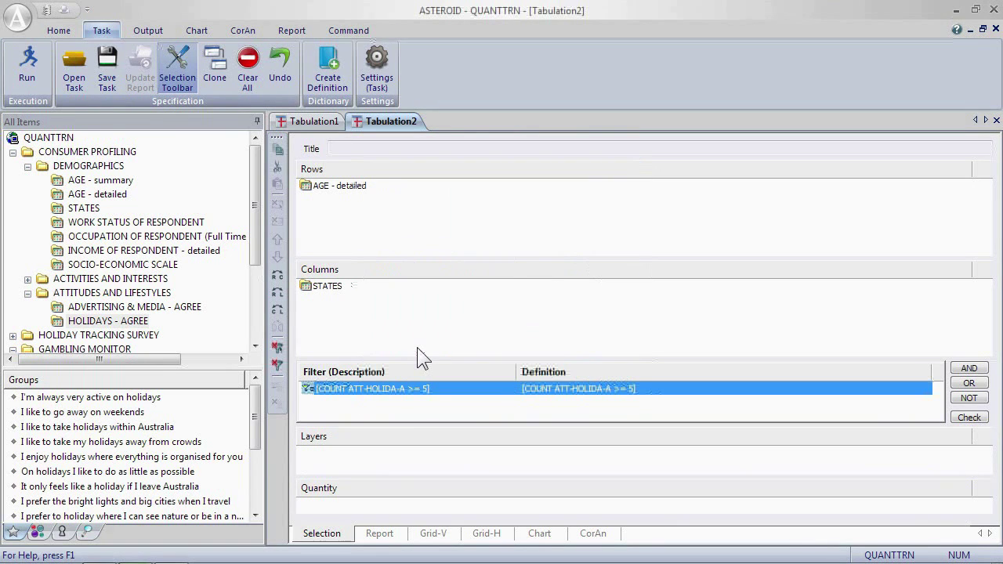
# - Add an AND quantity filter of 100 or more on Total Value per person of ALL Short Trips in last 12 mths and run the table
pyautogui.click(39, 532)
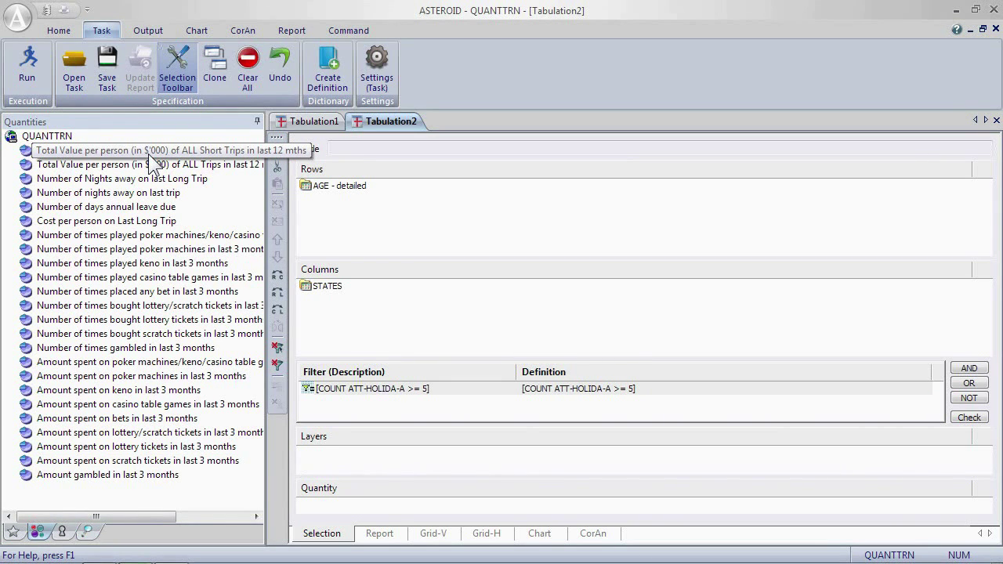
pyautogui.click(149, 155)
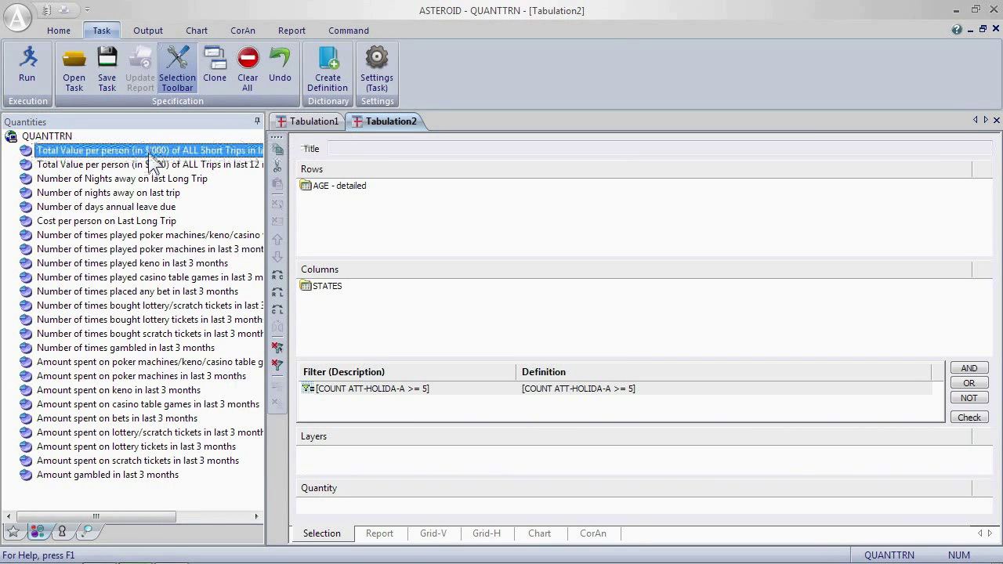
pyautogui.rightClick(149, 154)
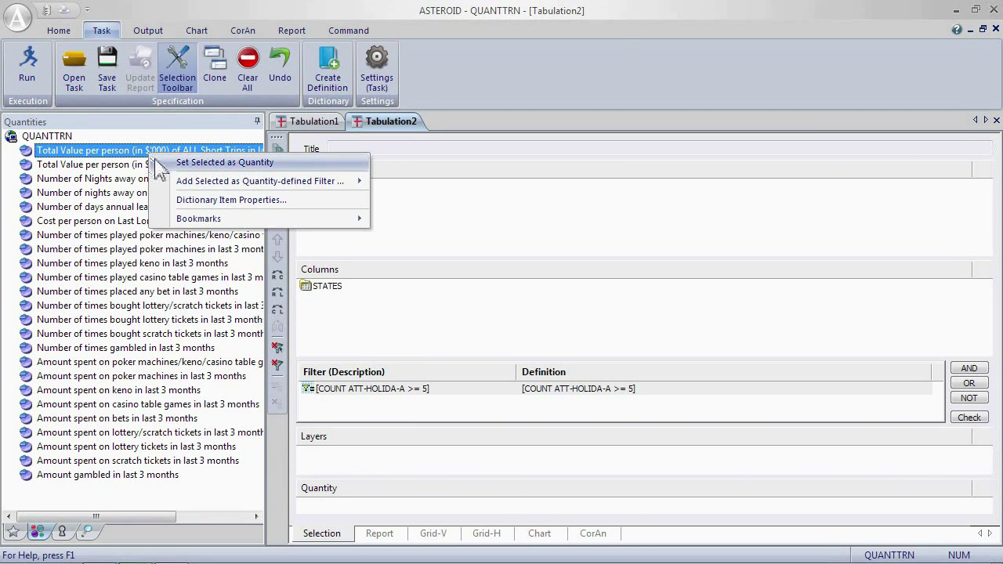
pyautogui.moveTo(172, 186)
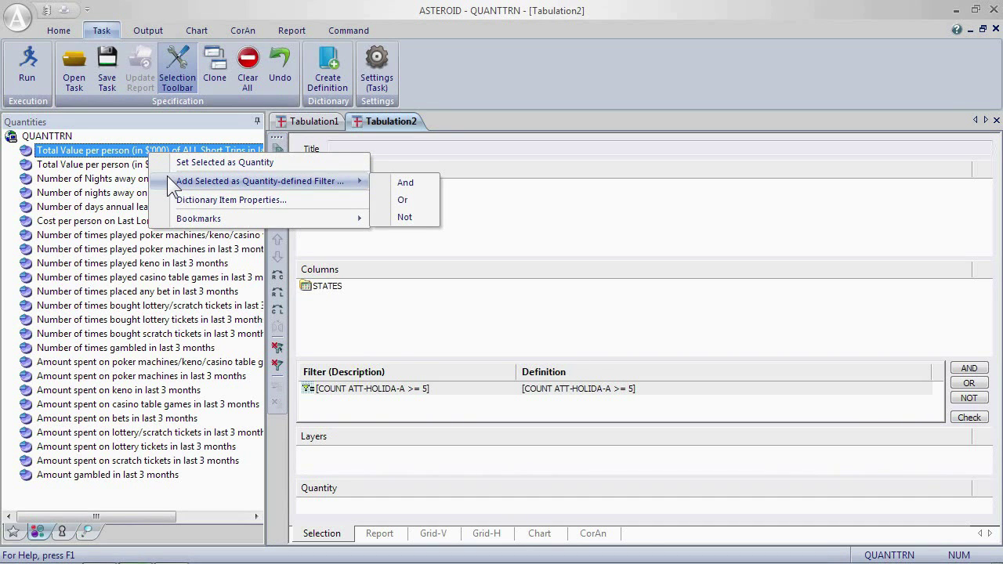
pyautogui.click(433, 190)
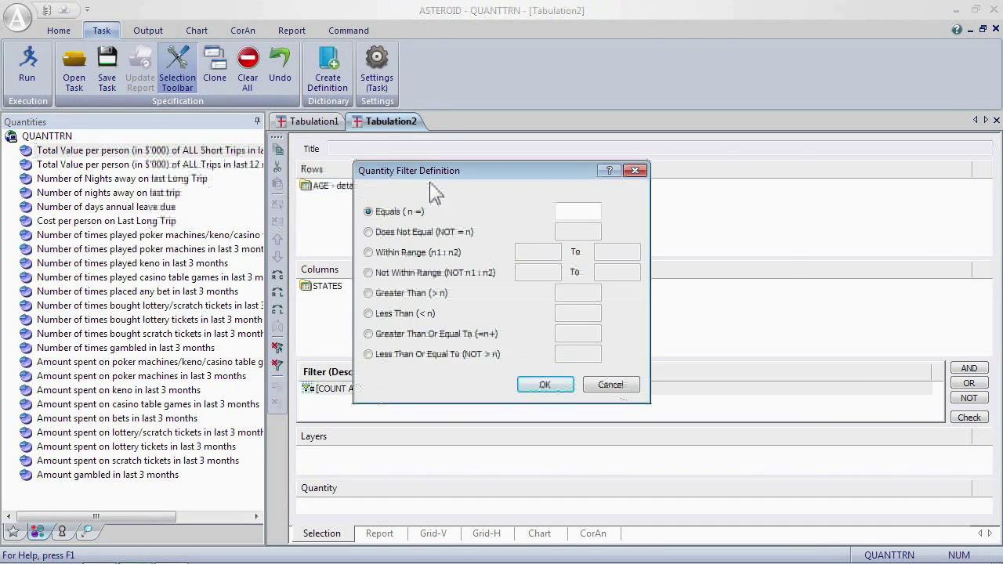
pyautogui.click(368, 334)
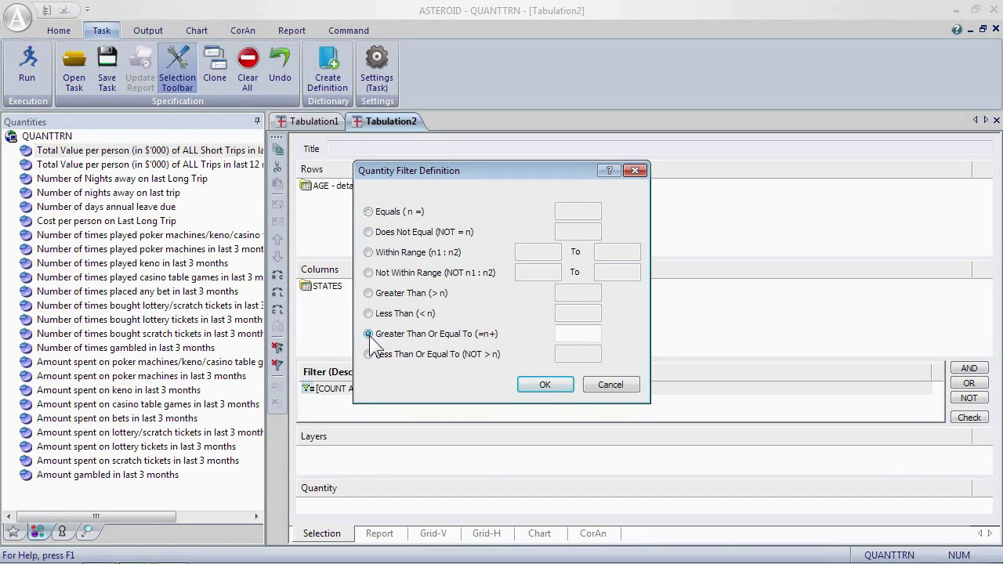
pyautogui.press('Return')
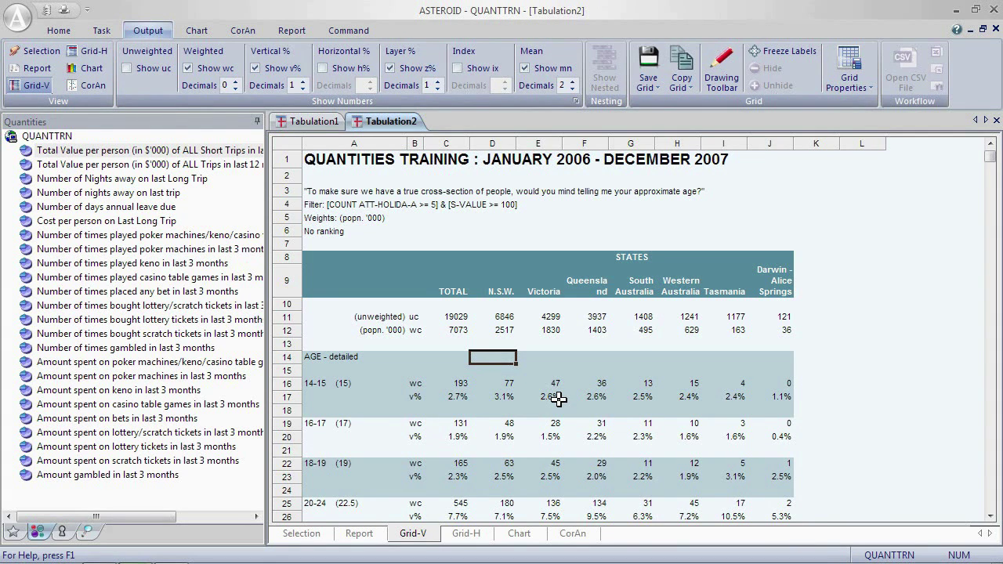
# - Examine the Victoria count and percentage for ages 14-15 and the filter line above the table
pyautogui.click(555, 384)
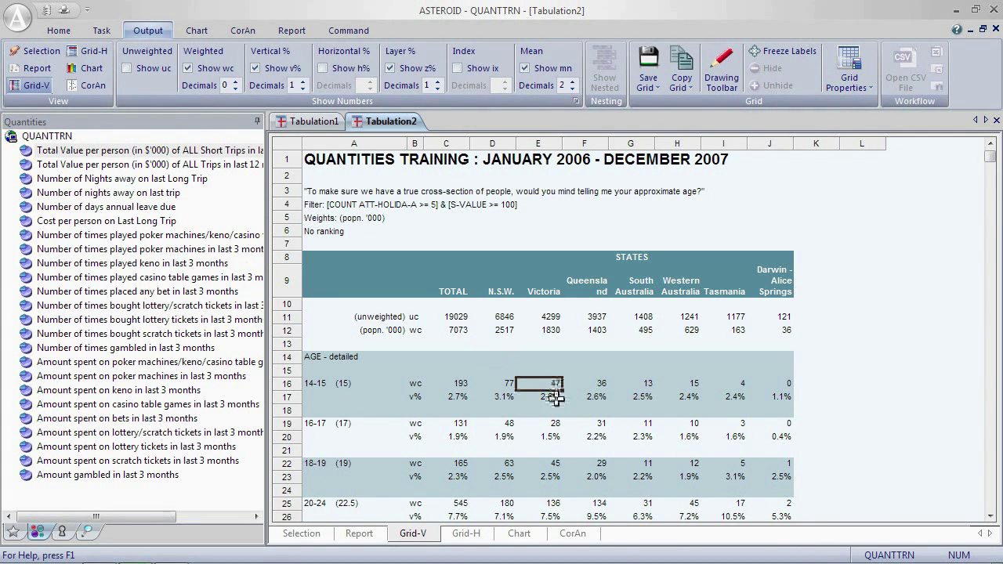
pyautogui.click(551, 398)
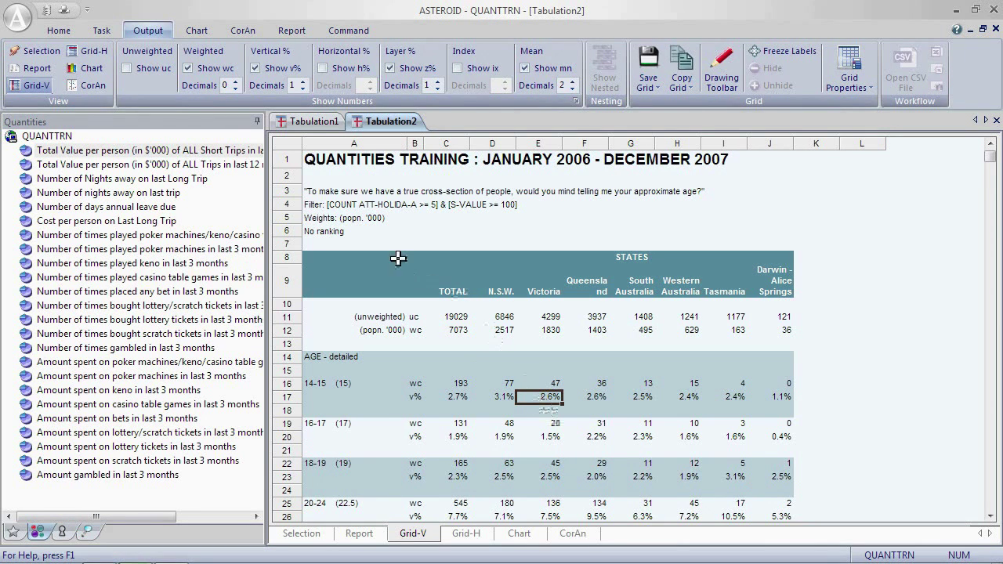
pyautogui.click(311, 205)
pyautogui.moveTo(311, 205); pyautogui.dragTo(587, 205)
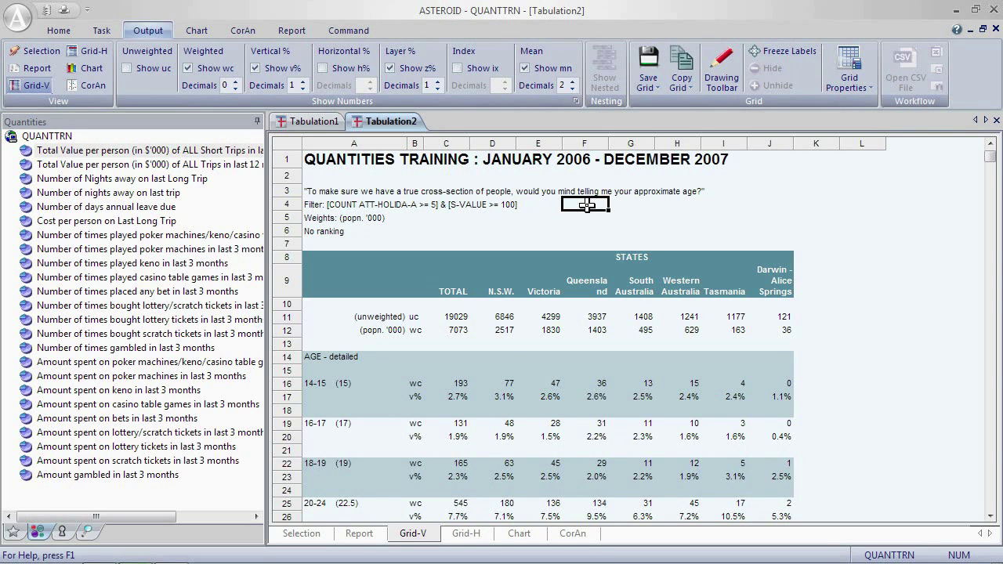